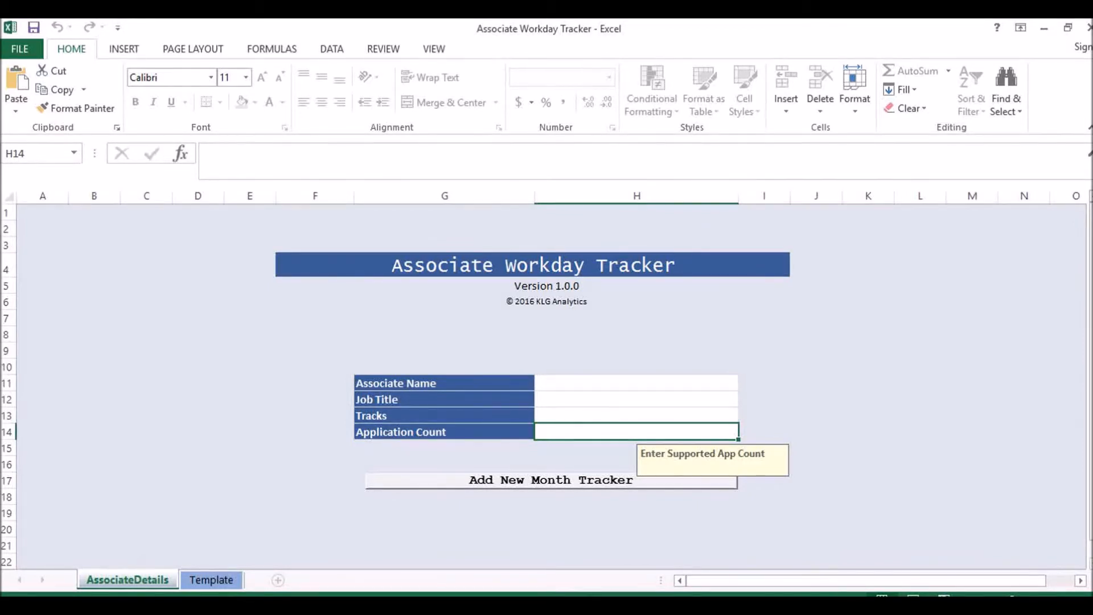
- Open the Template sheet and examine the Activity cell of its first entry row
click(230, 579)
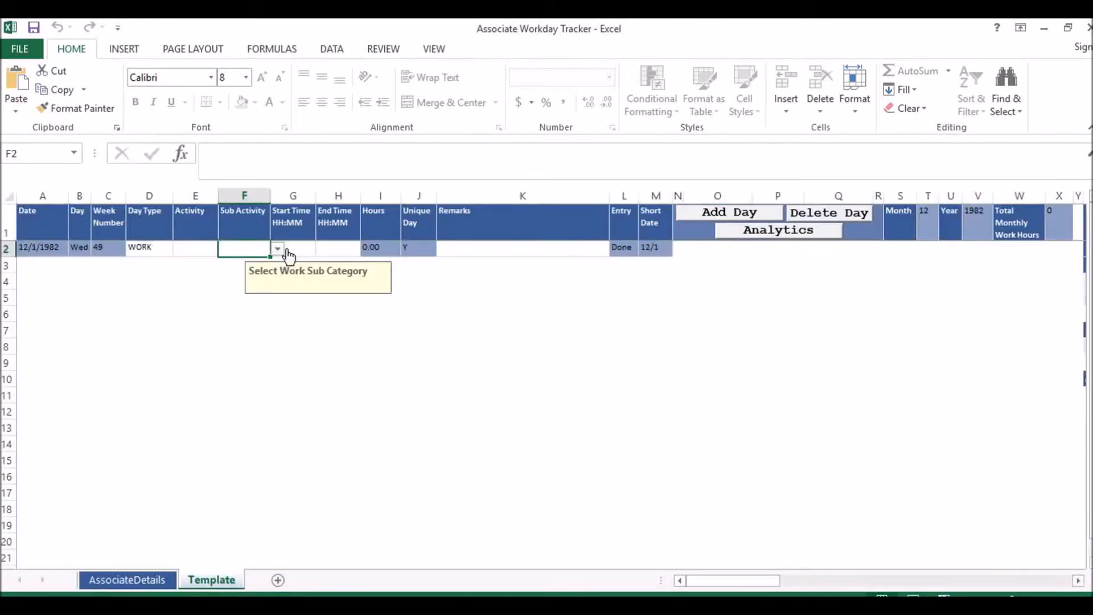
click(205, 251)
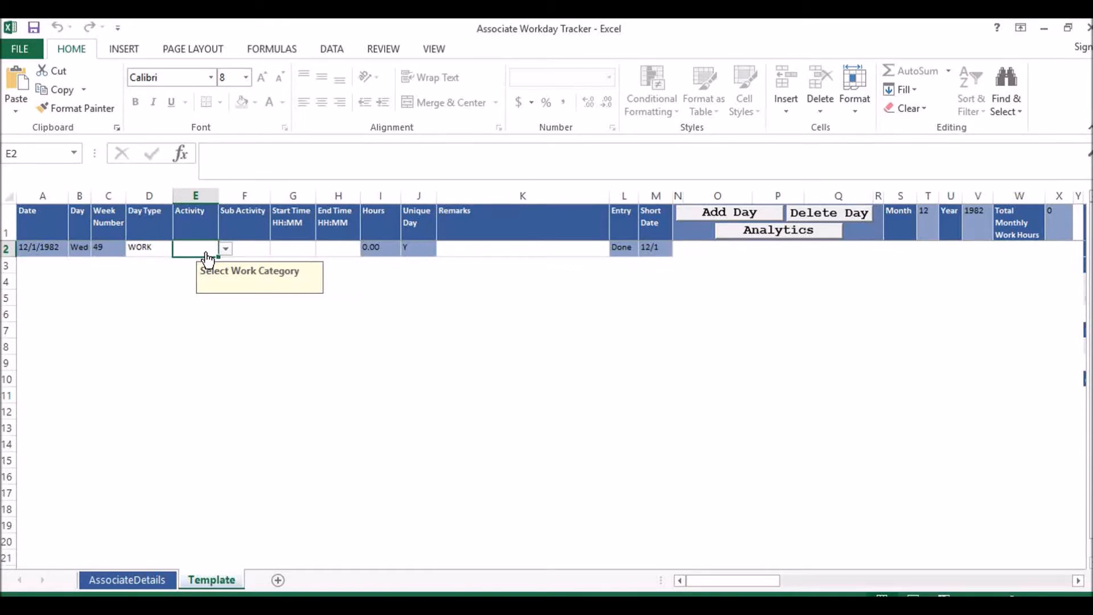
double_click(206, 259)
click(565, 370)
- Try the Add Day, Analytics and Delete Day functions on the Template sheet
click(735, 219)
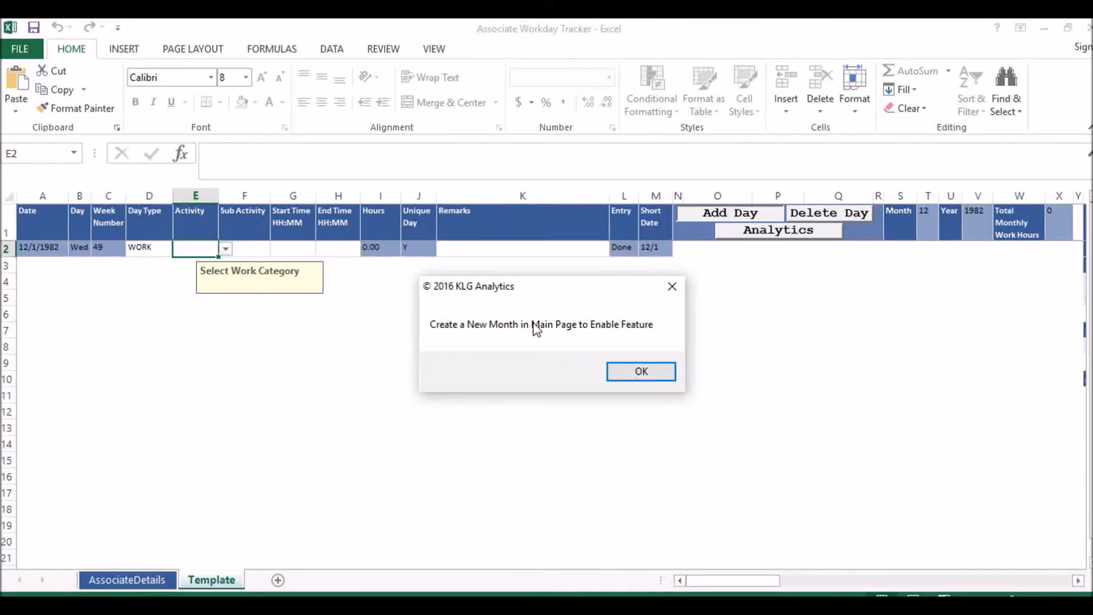
click(641, 371)
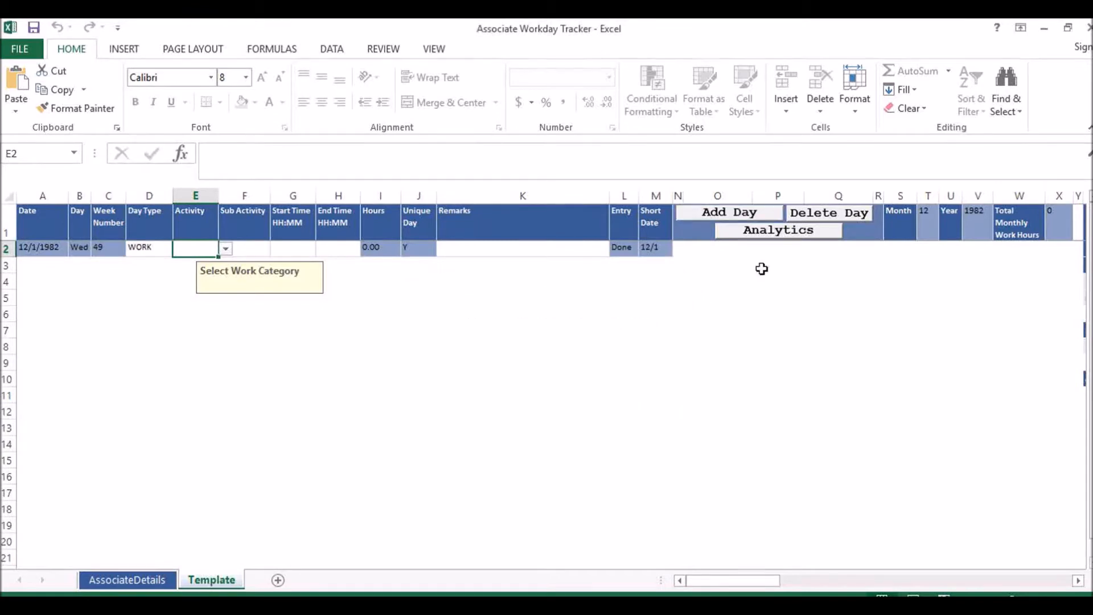
click(782, 232)
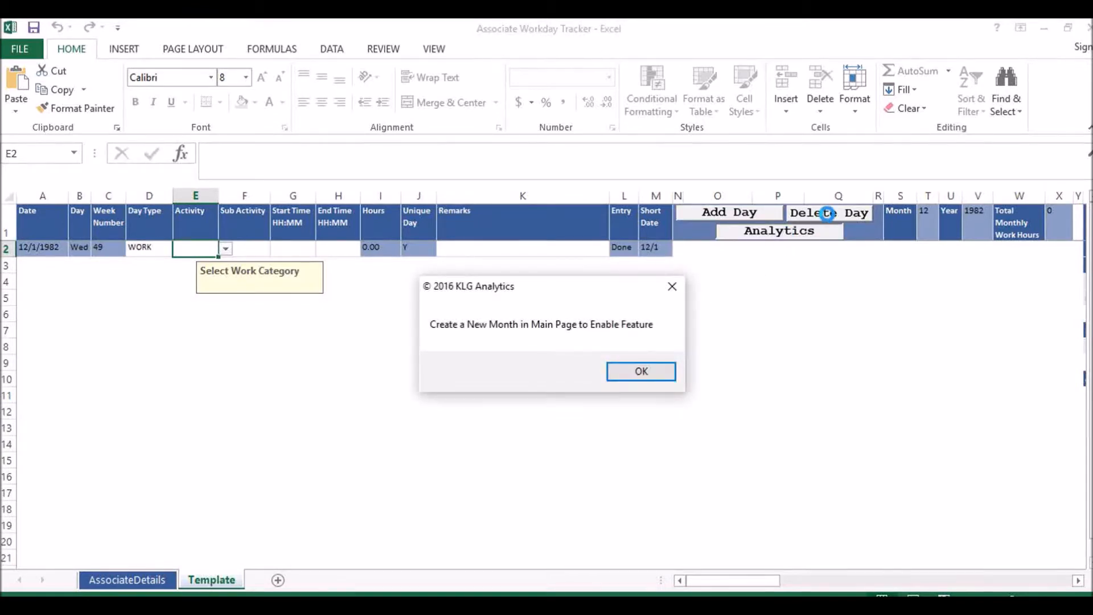
click(828, 212)
click(624, 373)
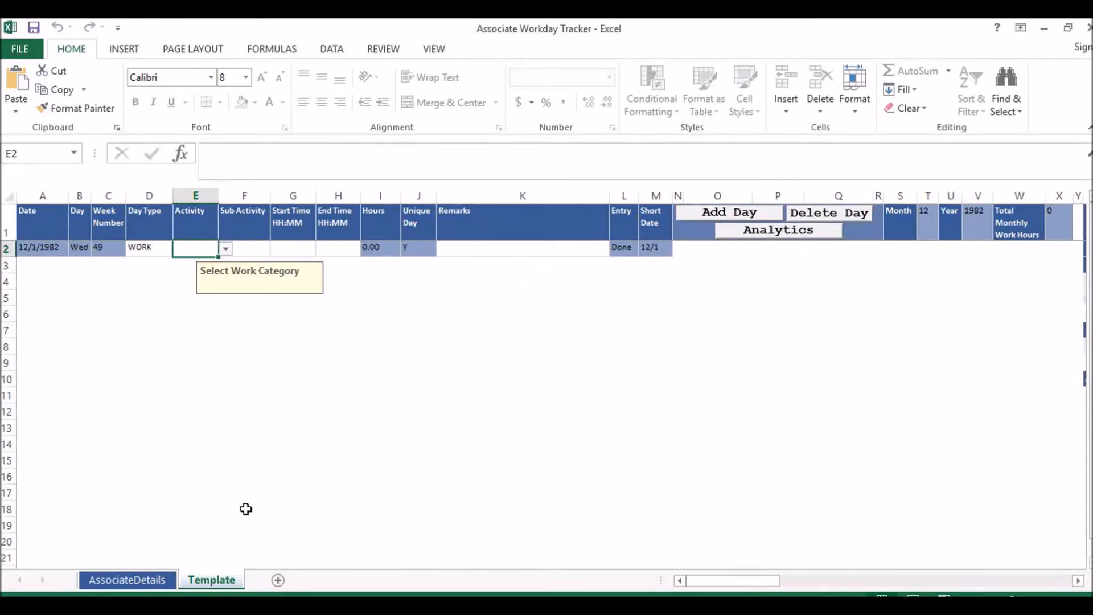
- Return to the AssociateDetails sheet and start adding a new month tracker
click(158, 586)
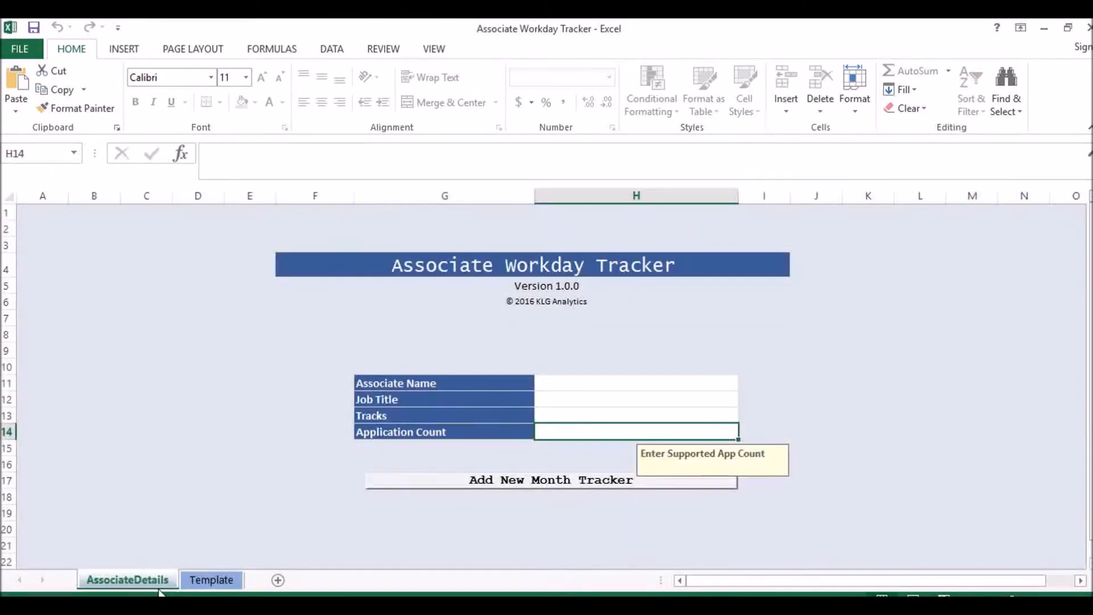
scroll(644, 342, down, 1)
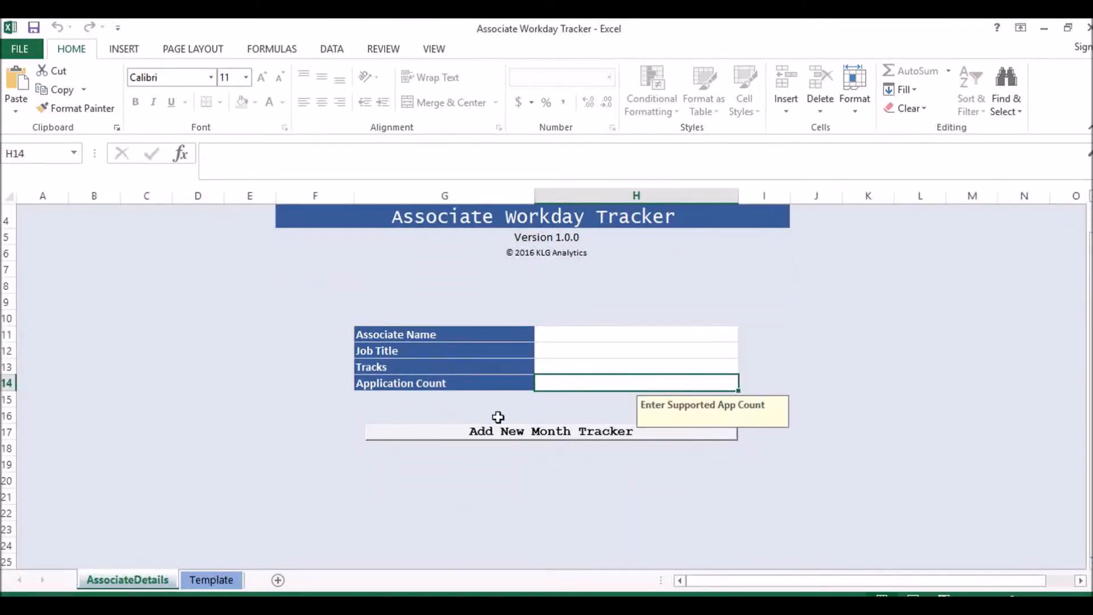
click(567, 438)
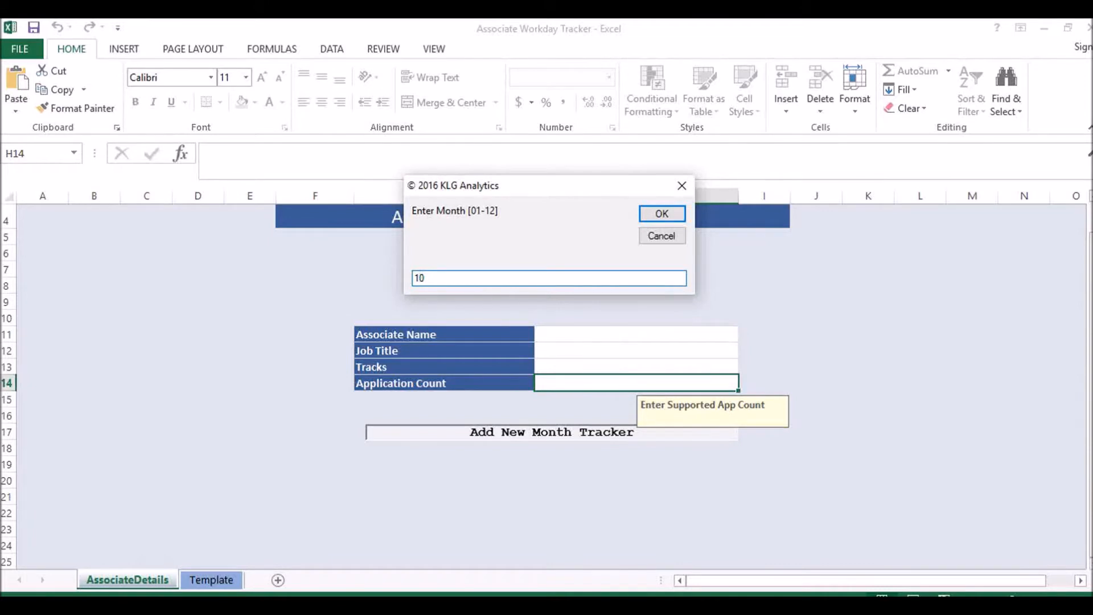
- Try to submit the invalid text abc as the new tracker's month
key(Return)
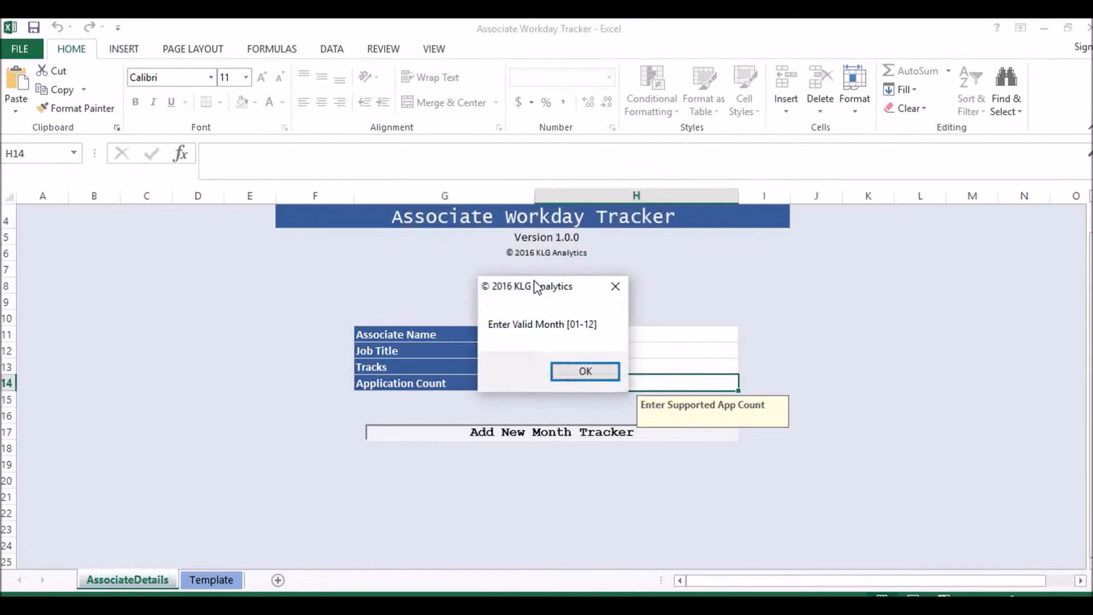
key(Return)
text(abc)
key(Return)
key(Return)
- Create the new month tracker for month 10 of 2016
text(10)
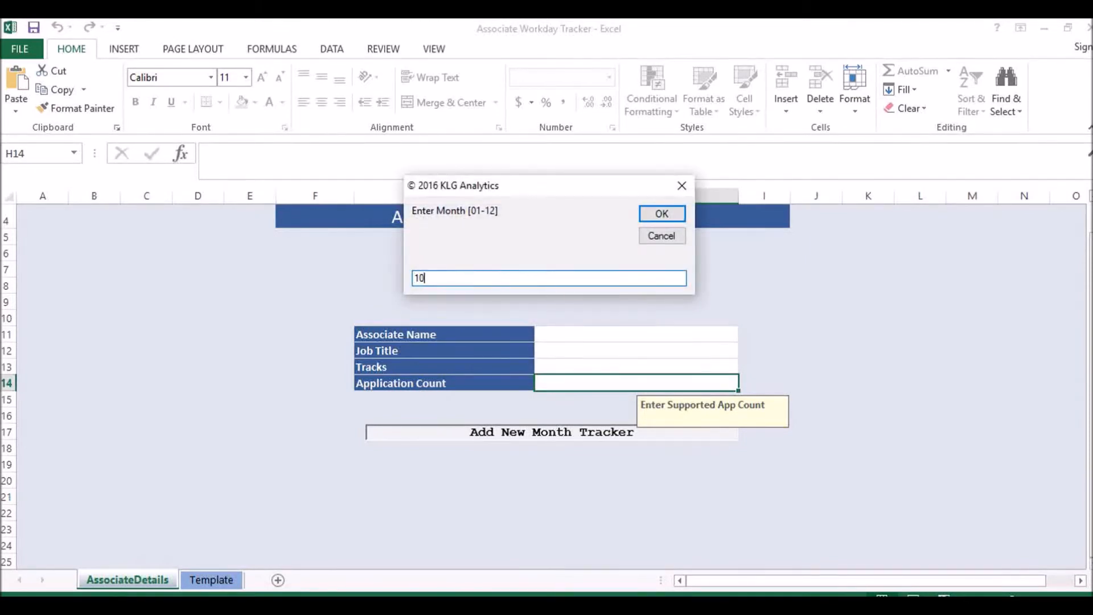
key(Return)
key(Return)
key(Return)
key(Return)
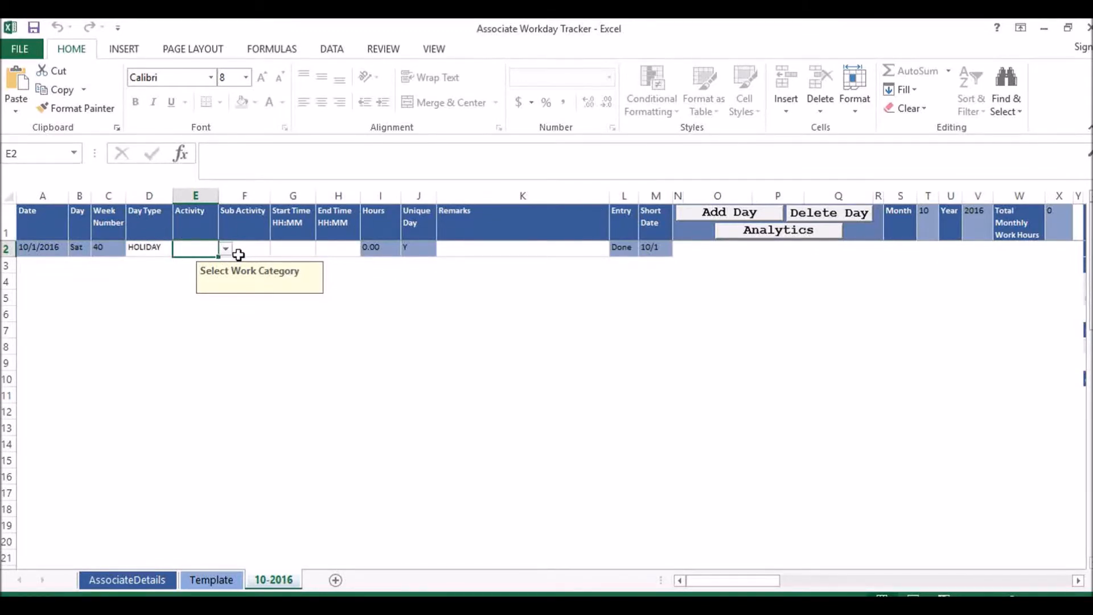
- Add the next day in sequence, 10/2/2016, to the 10-2016 sheet
click(727, 215)
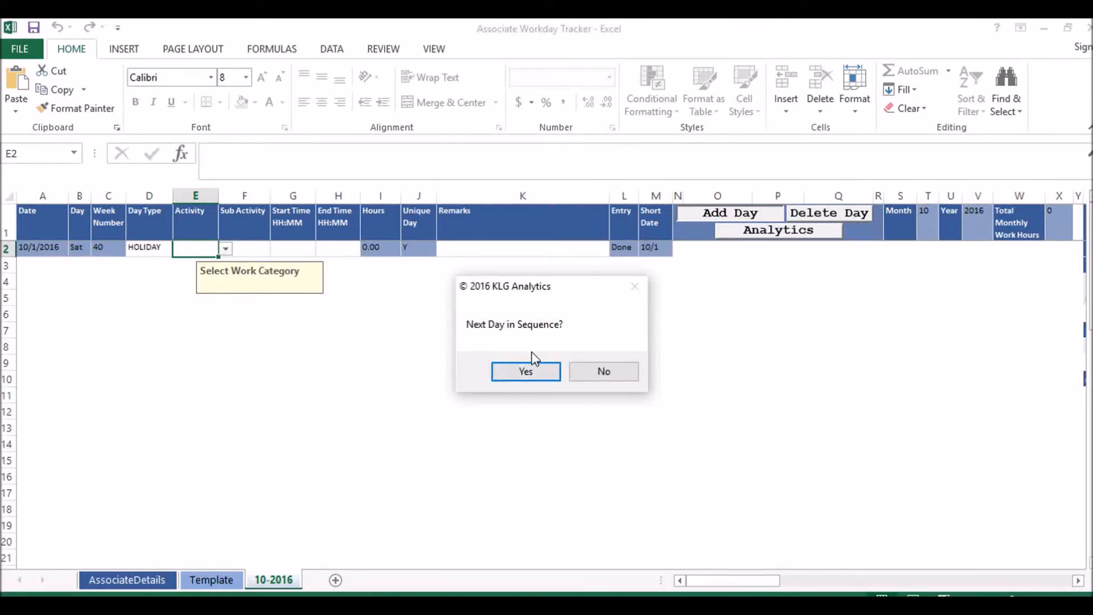
click(524, 372)
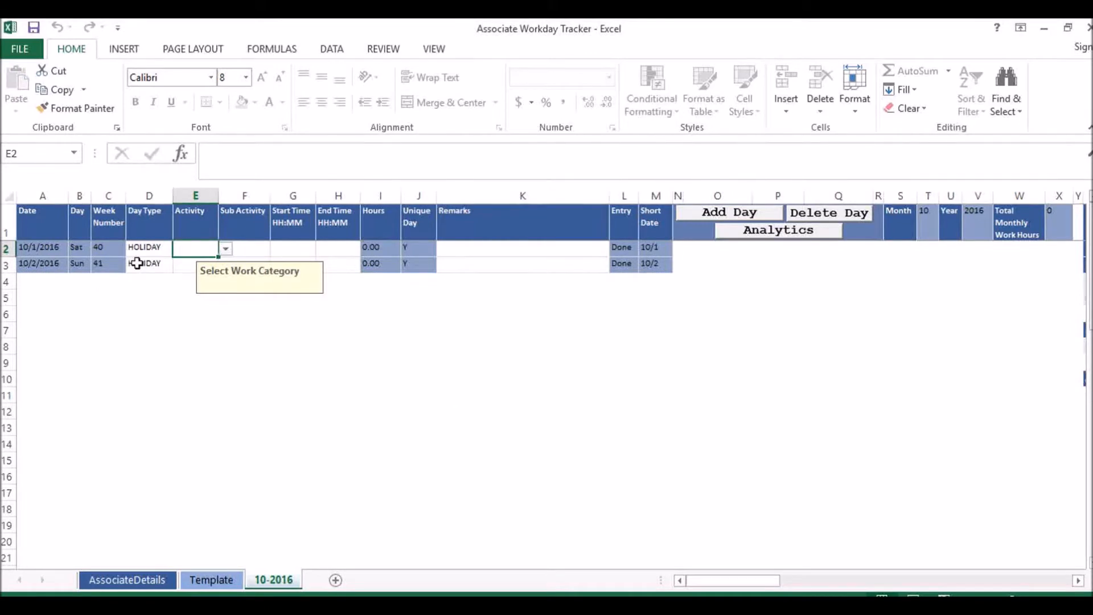
click(237, 317)
- Set the 10/2/2016 entry's activity to Meetings and its sub activity to Customer
click(202, 260)
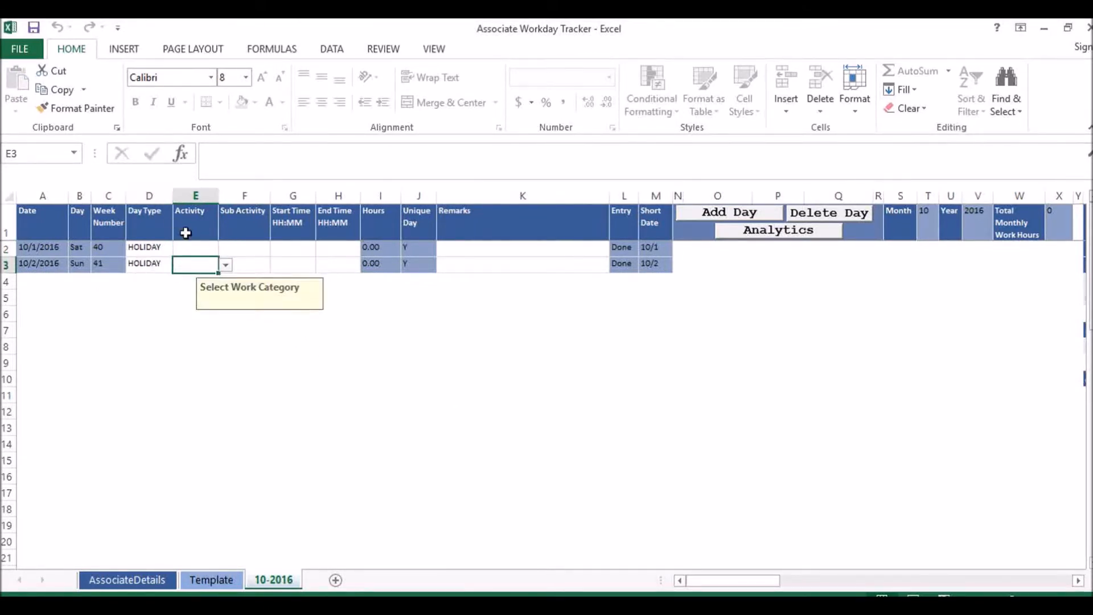
click(226, 265)
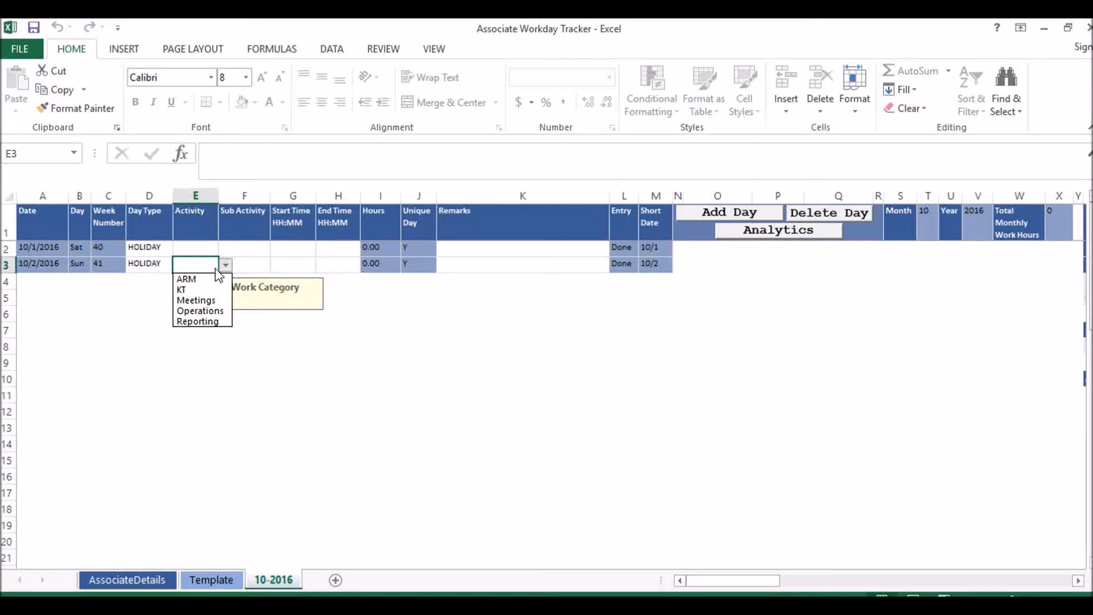
click(195, 300)
click(255, 261)
click(277, 265)
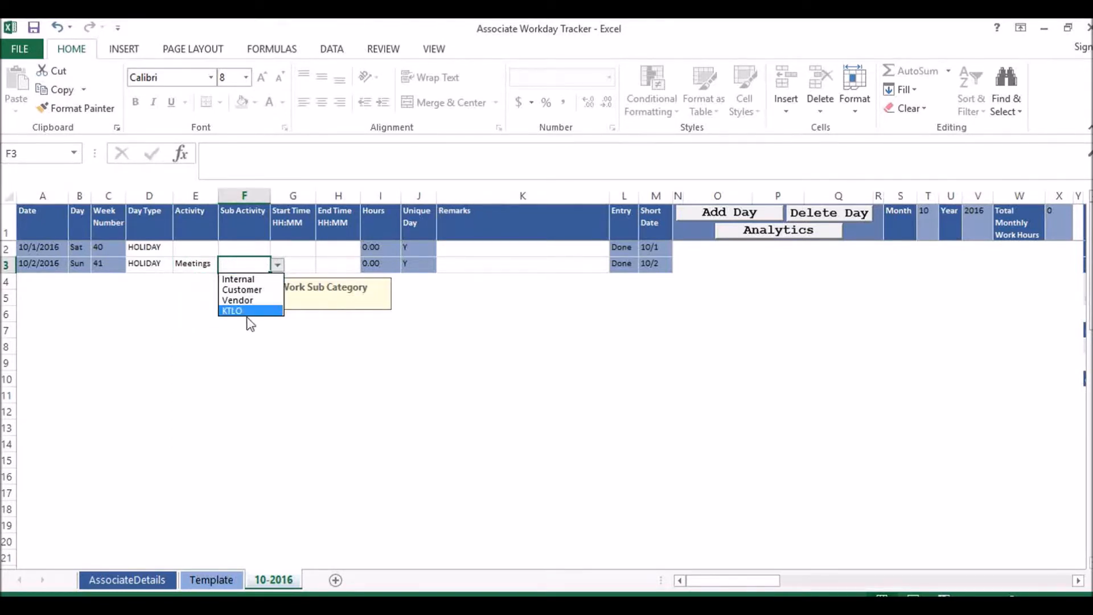
click(255, 291)
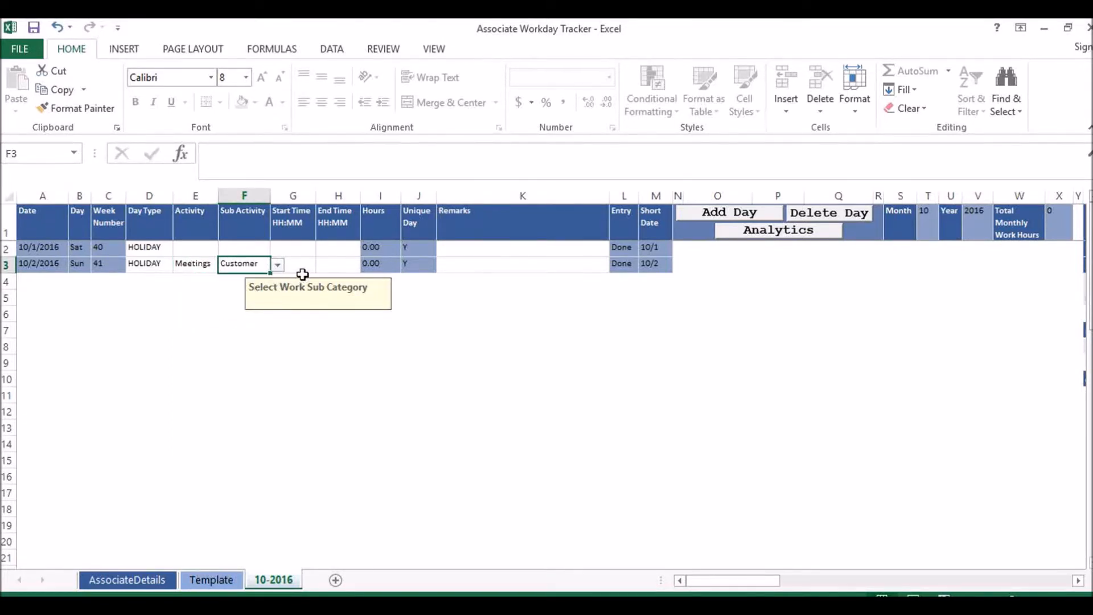
- Enter a start time of 12:00 and an end time of 14:00 for the Meetings entry
click(302, 278)
click(300, 265)
text(12:00)
key(Tab)
text(14:00)
key(Tab)
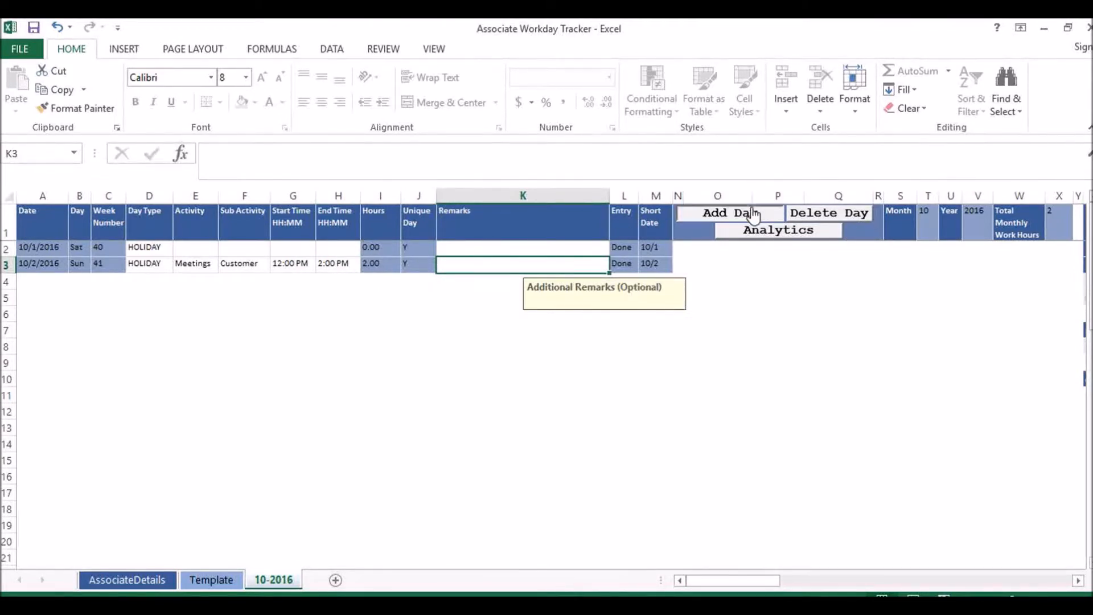
- Add another entry row that retains the same day, 10/2/2016
click(732, 212)
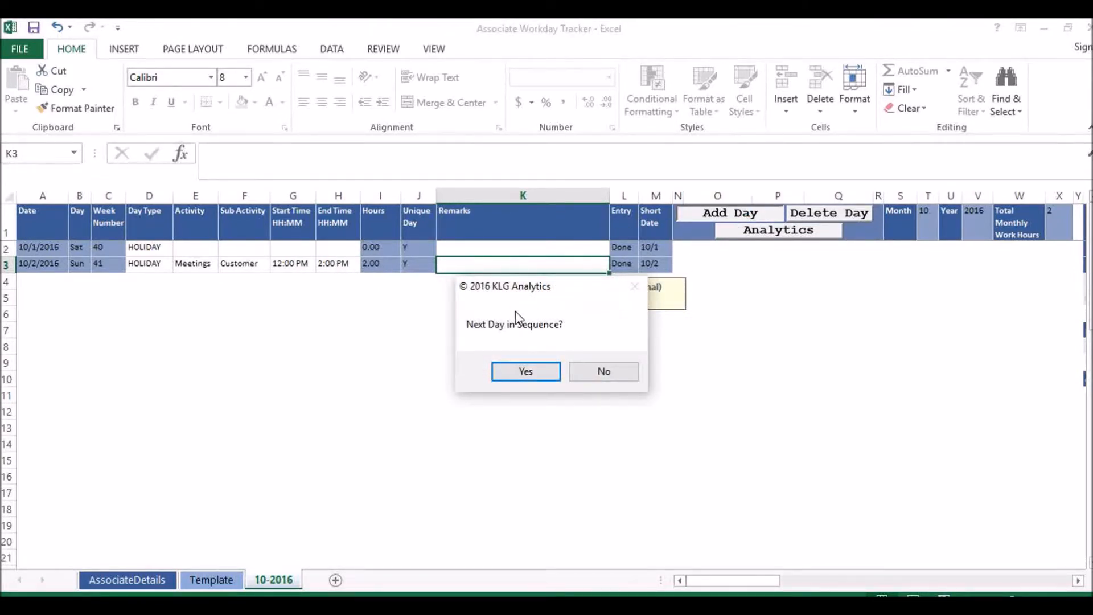
click(602, 380)
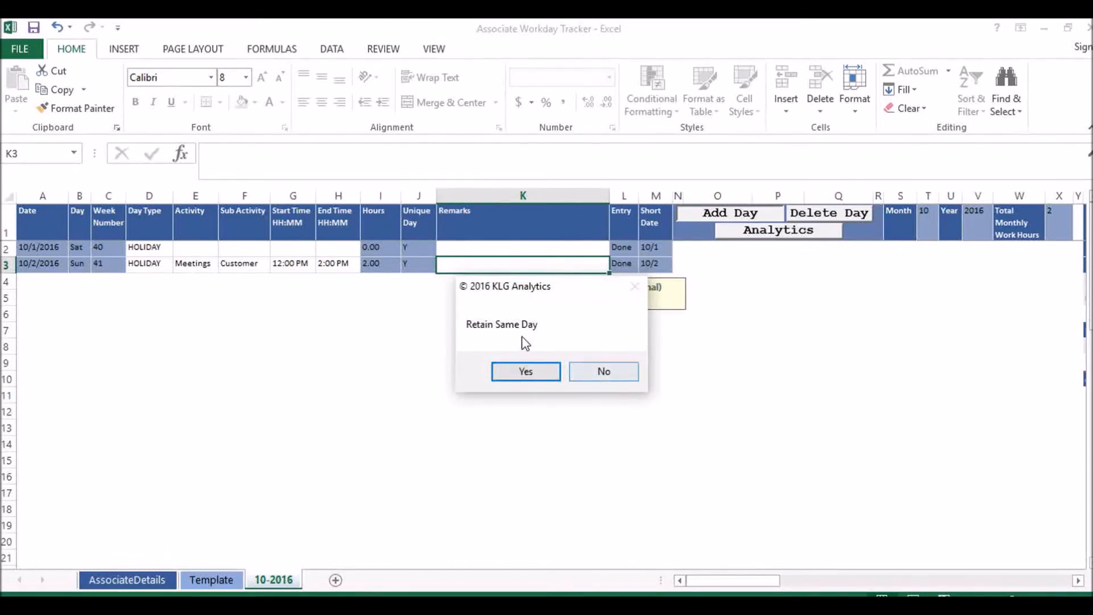
click(539, 371)
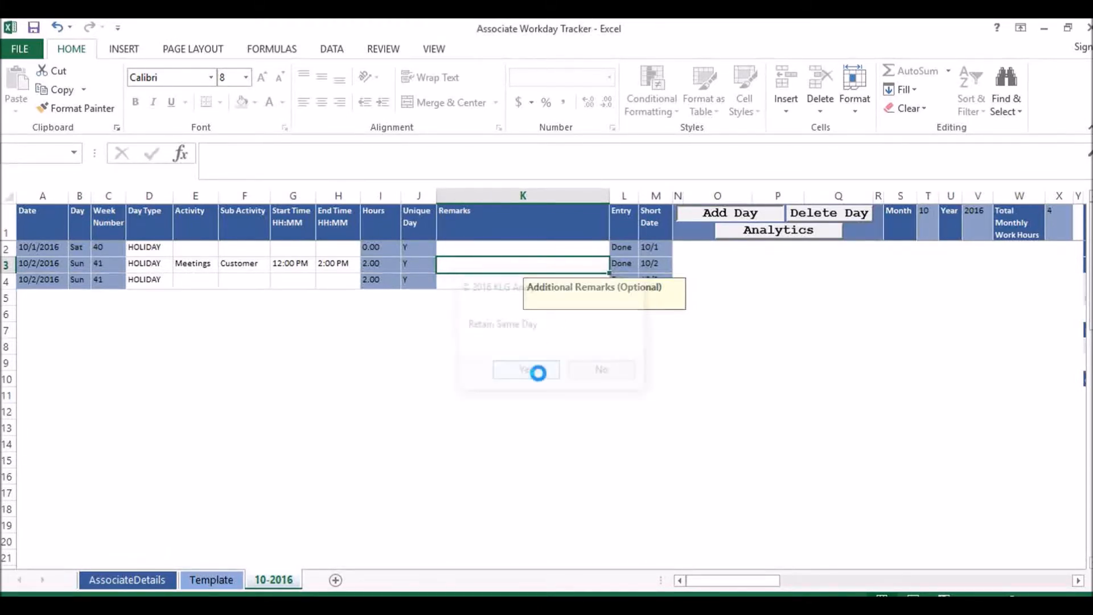
- Set the second 10/2/2016 entry's activity to Reporting and its sub activity to Business
click(192, 282)
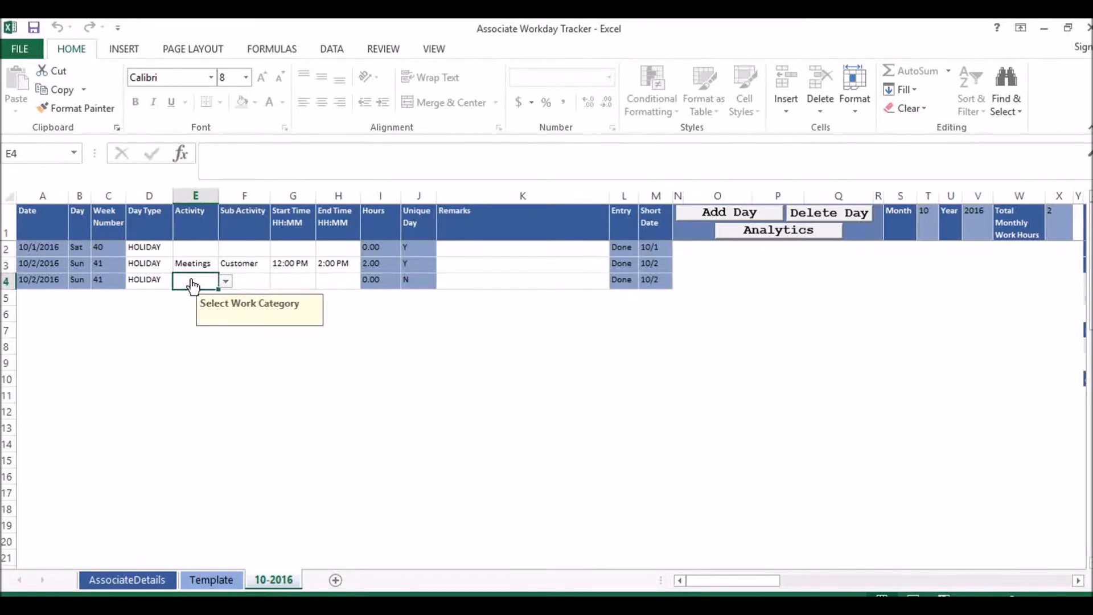
click(225, 281)
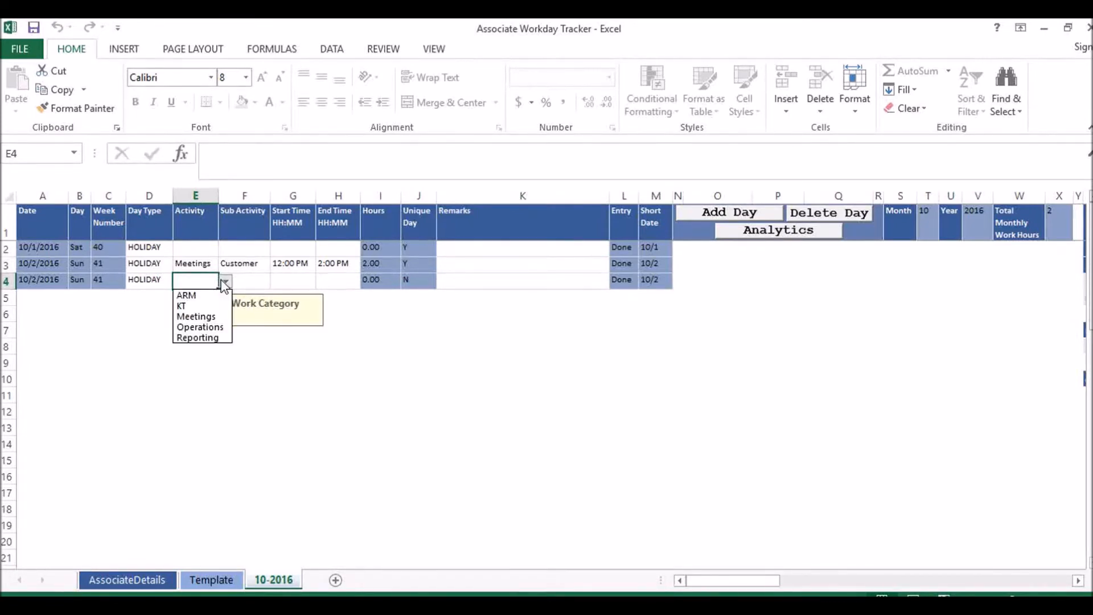
click(197, 338)
click(262, 280)
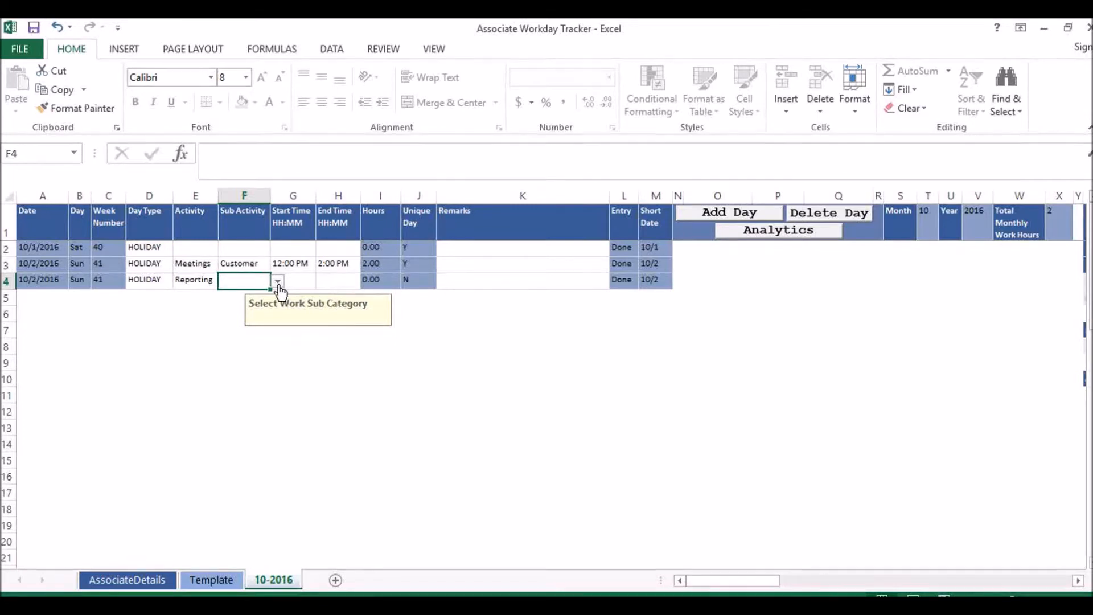
click(278, 281)
click(251, 315)
- Enter a start time of 17:00 and an end time of 18:00 for the Reporting entry
click(301, 287)
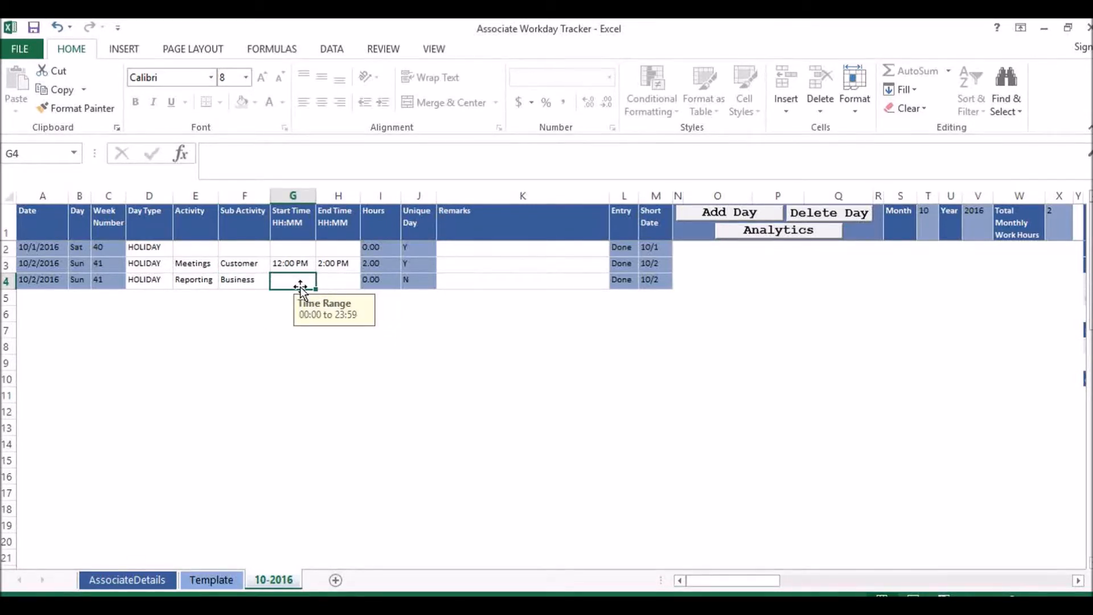
text(5:)
key(BackSpace)
text(17:00)
key(Tab)
text(18:00)
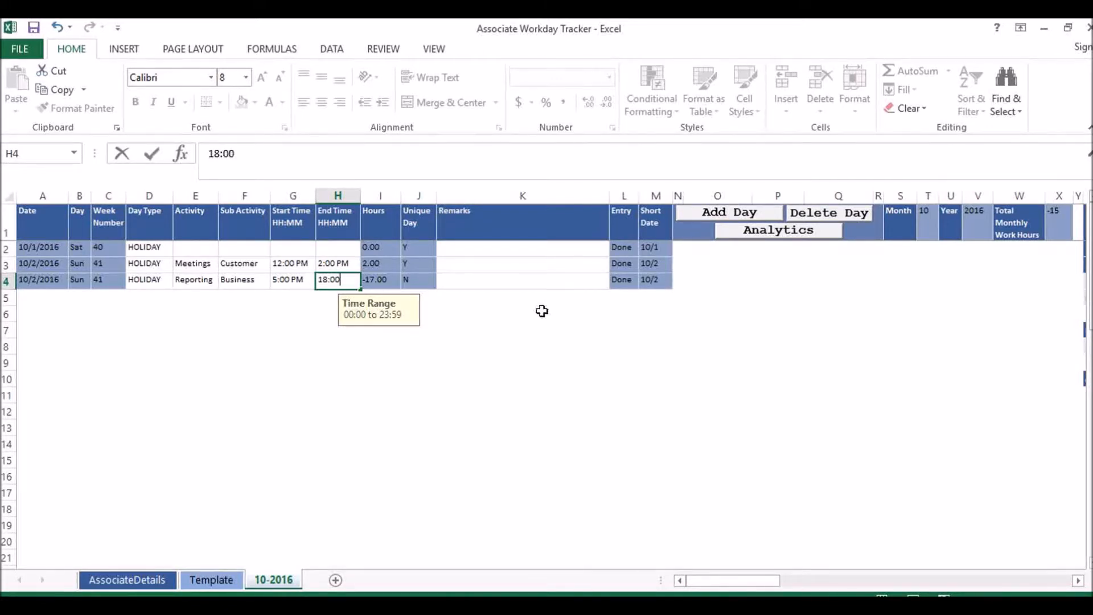
click(600, 326)
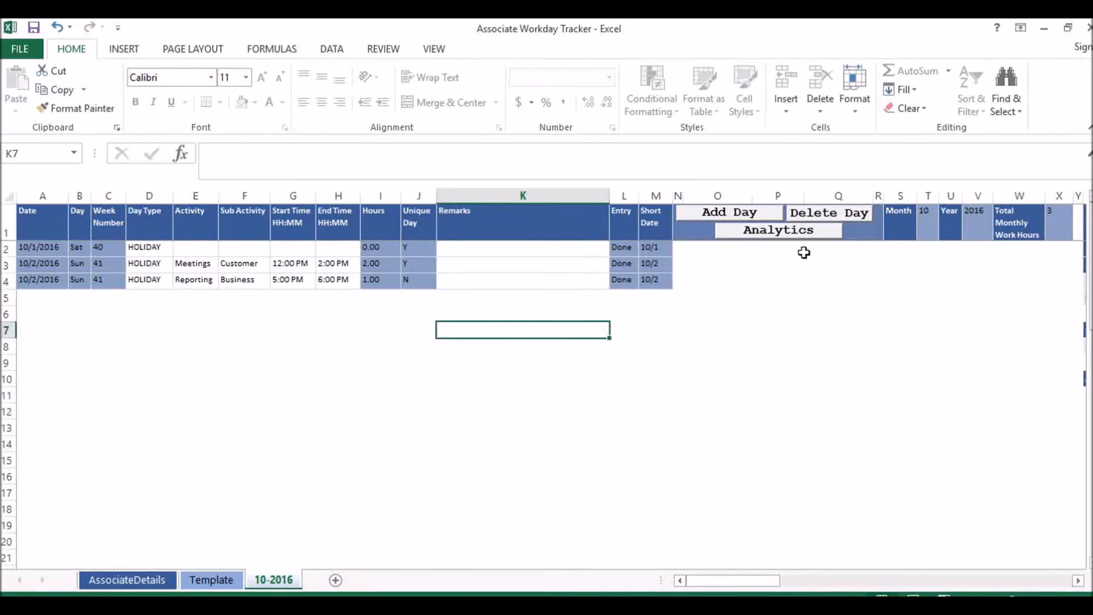
- Add the next day in sequence, 10/3/2016, and set its activity to ARM and sub activity to CCMS
click(745, 213)
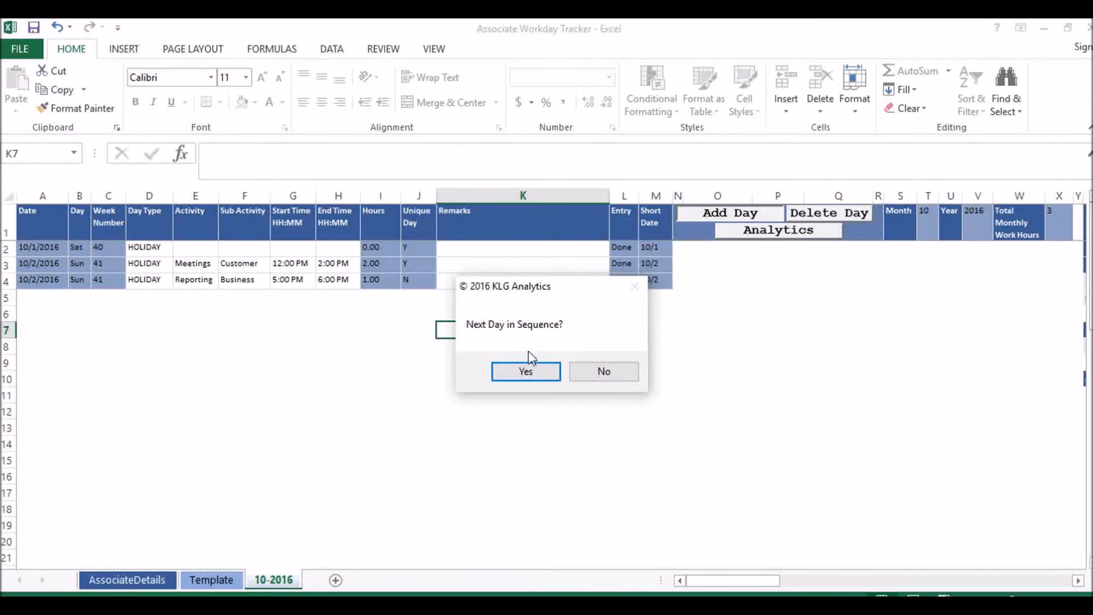
click(524, 370)
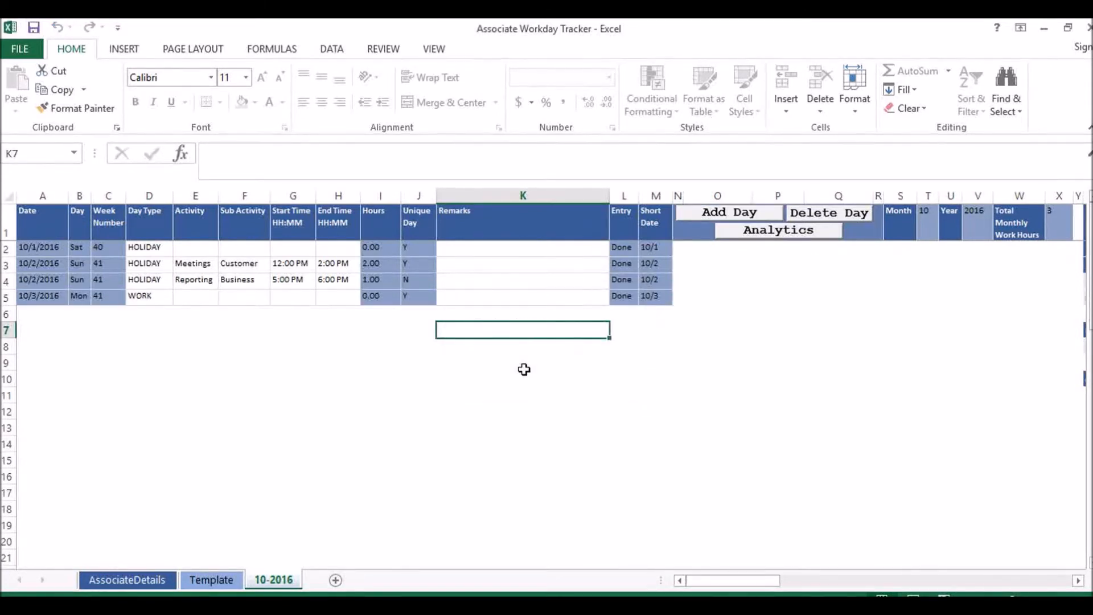
click(202, 301)
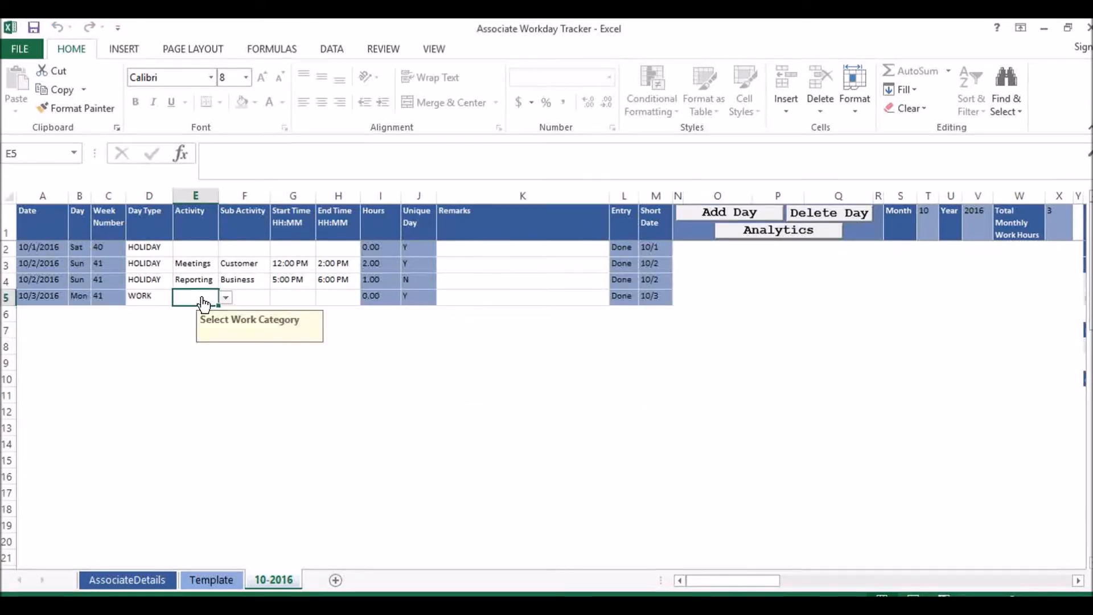
click(226, 297)
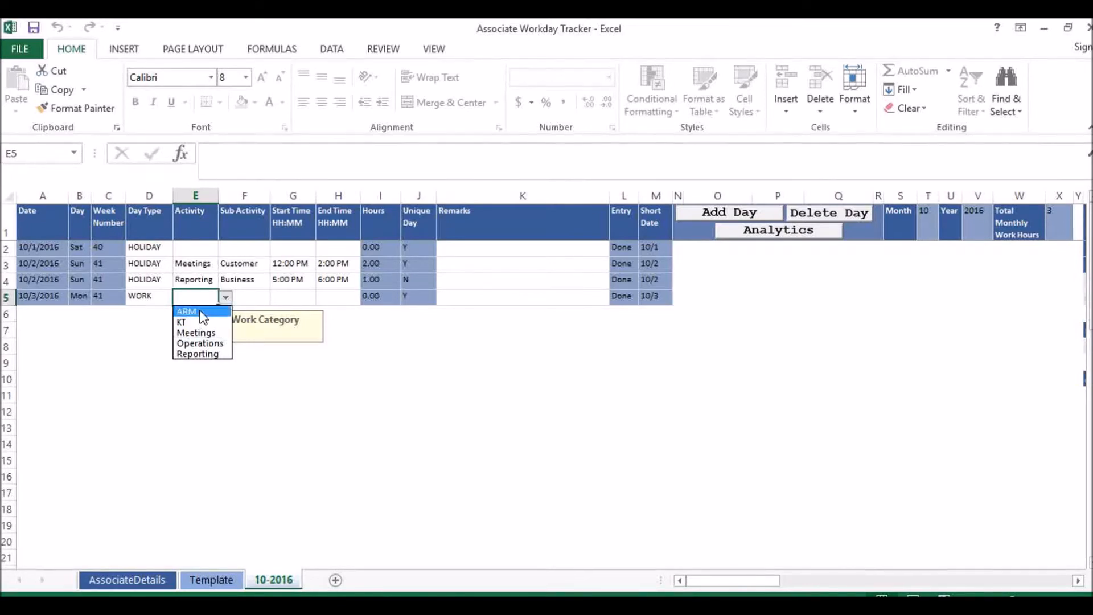
click(196, 312)
click(244, 297)
click(276, 297)
drag(278, 345, 283, 360)
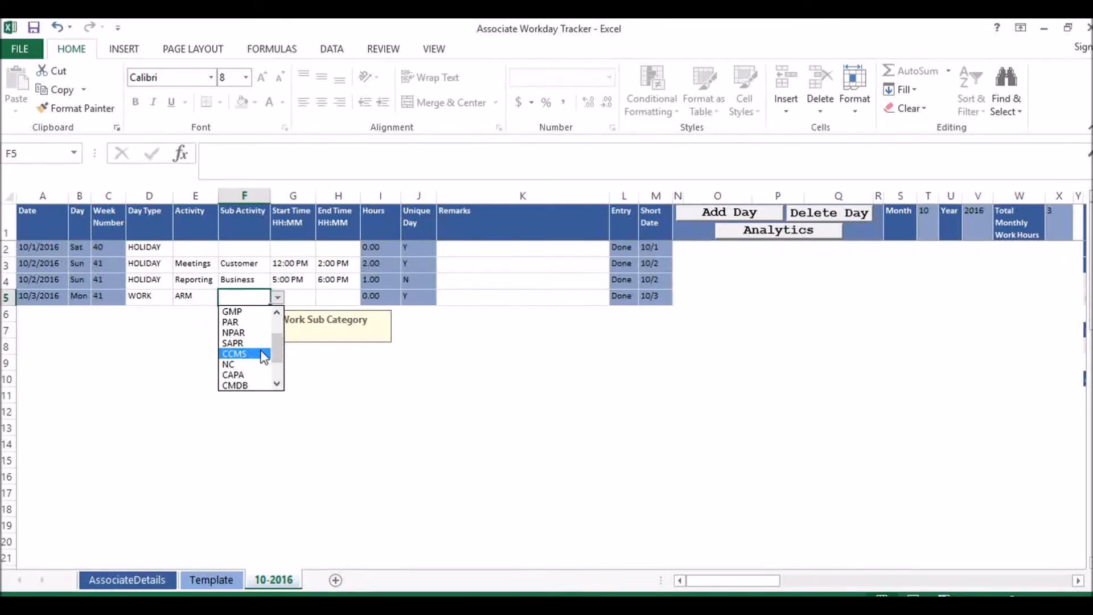
click(264, 353)
- Enter a start time of 7:00 and an end time of 17:00 for the 10/3/2016 entry
click(303, 296)
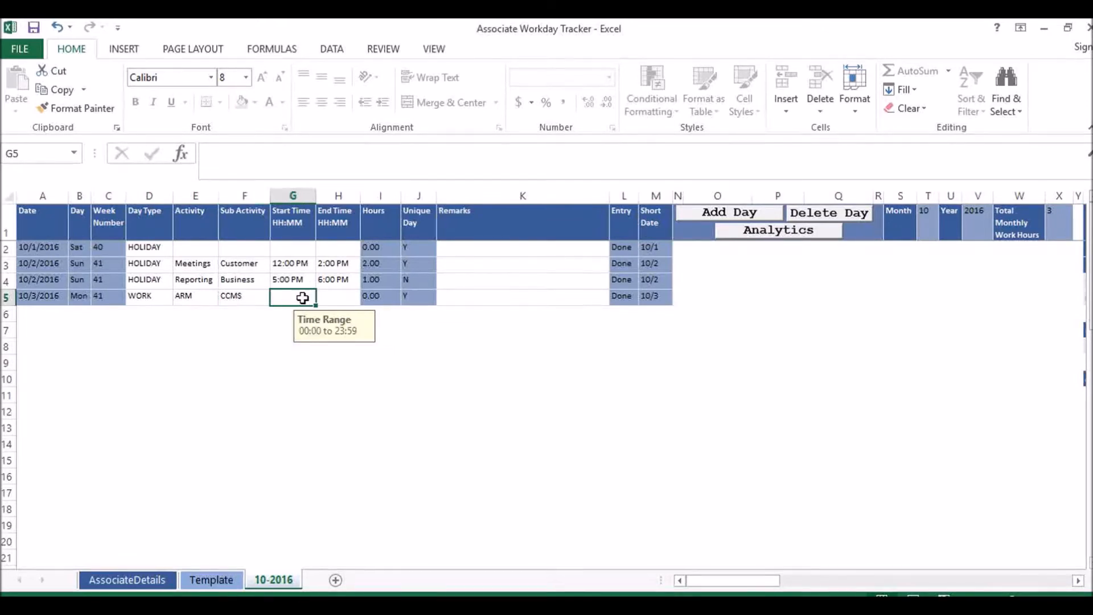
text(7:00 AM)
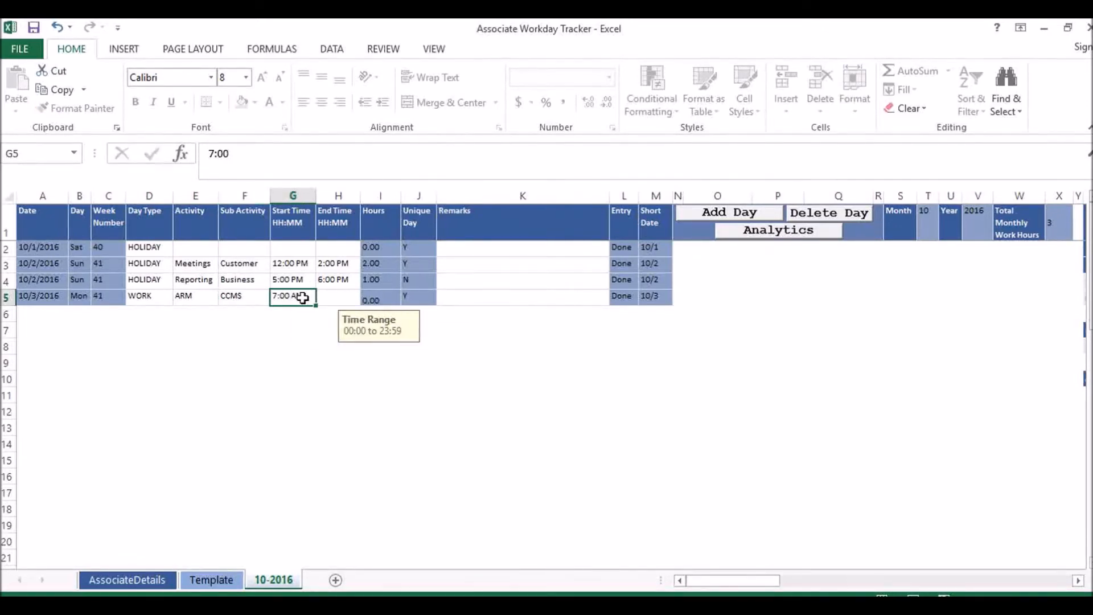
key(Tab)
text(17:00)
key(Tab)
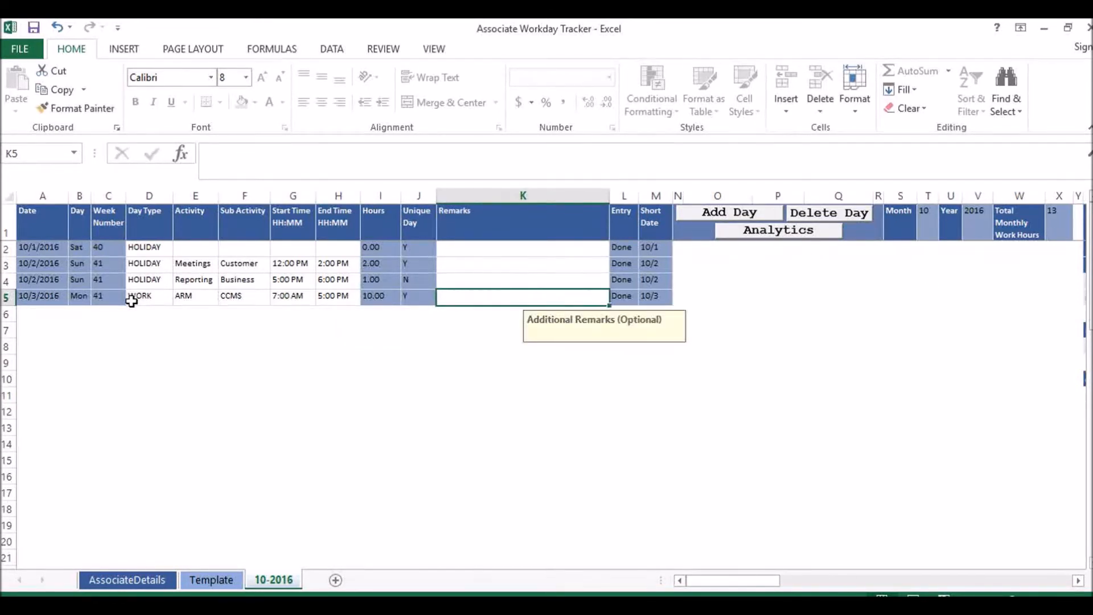
- Add an out-of-sequence day without retaining the same day, trying day 34 before entering day 31
click(706, 216)
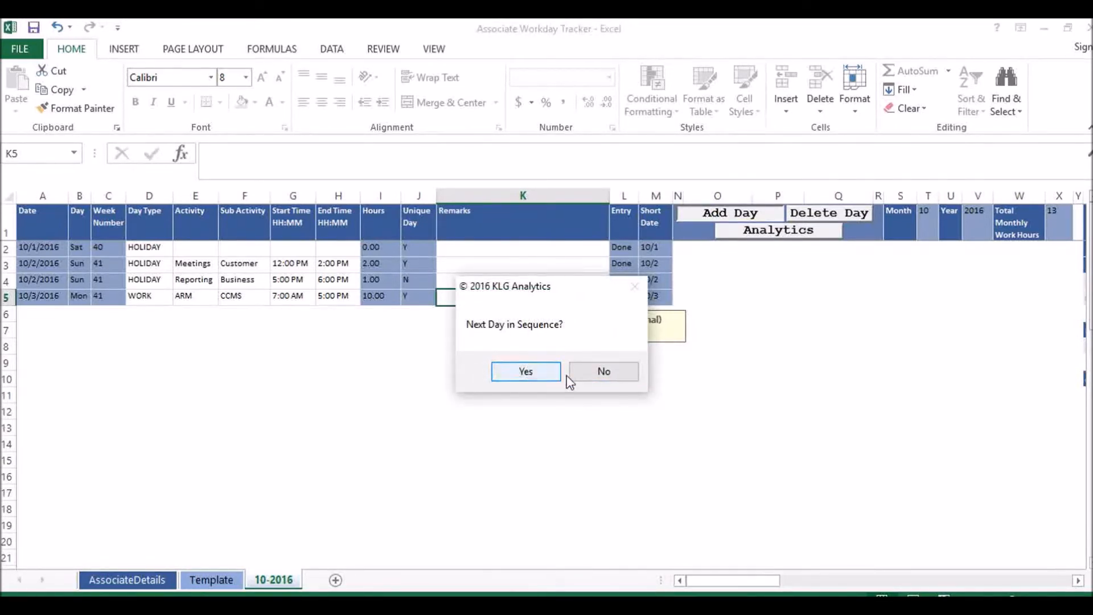
click(591, 376)
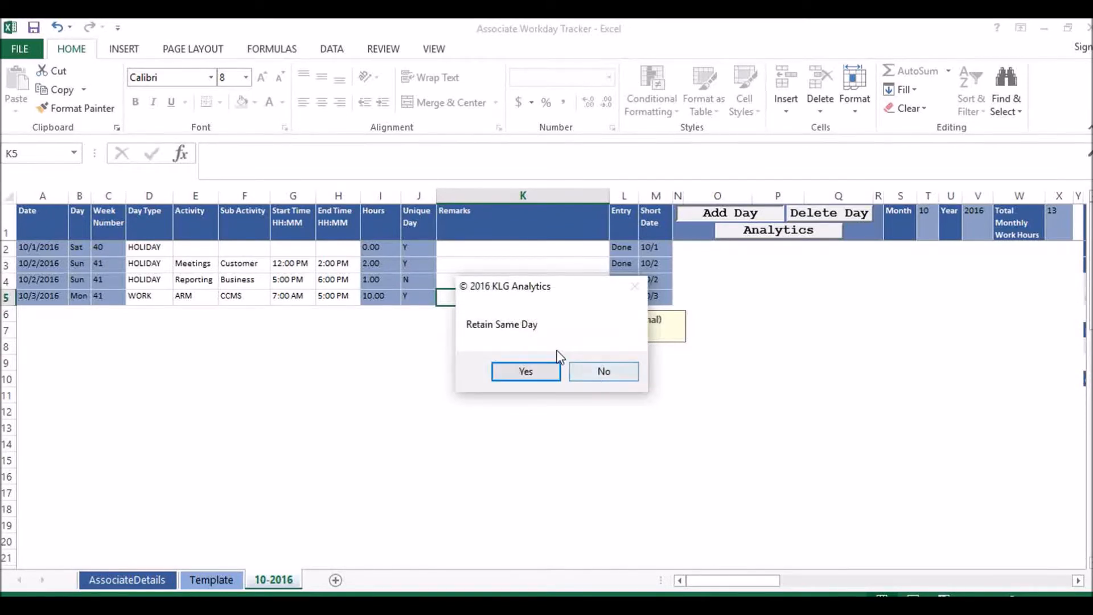
click(606, 378)
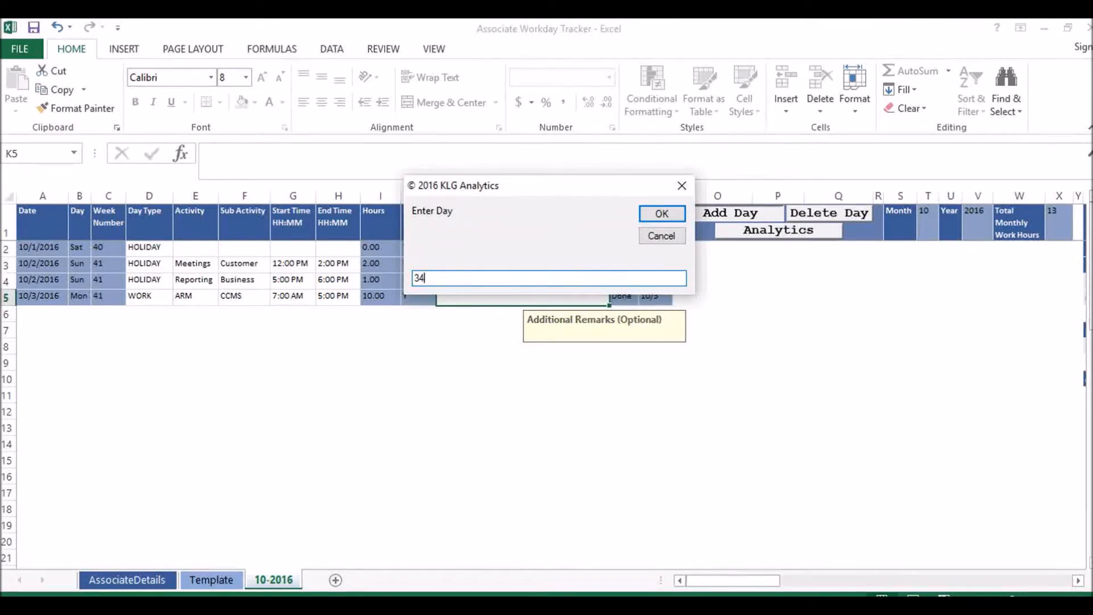
key(Return)
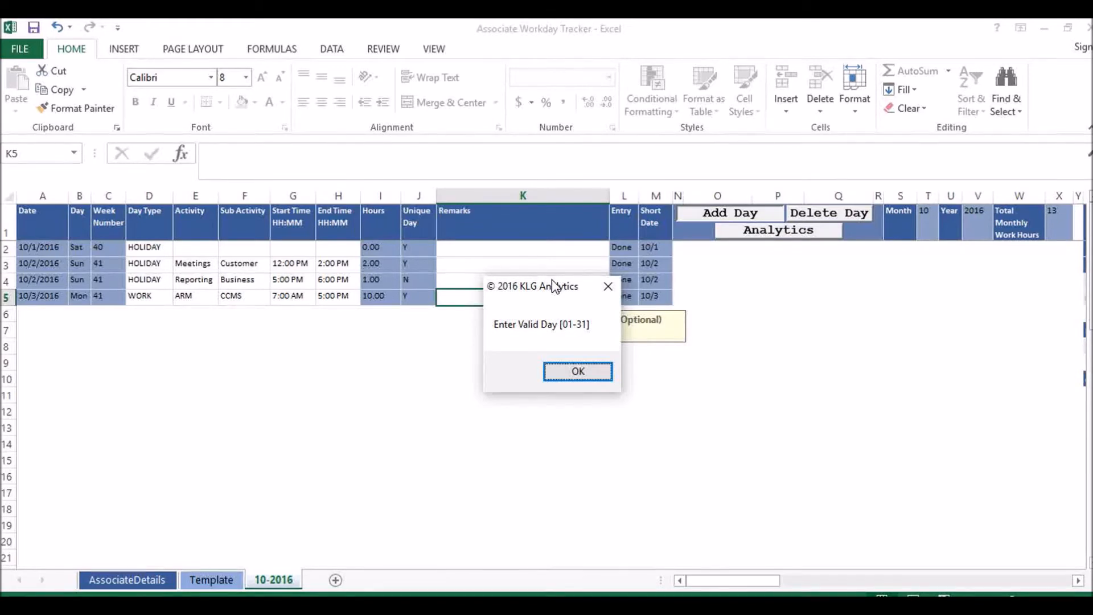
click(568, 373)
text(3)
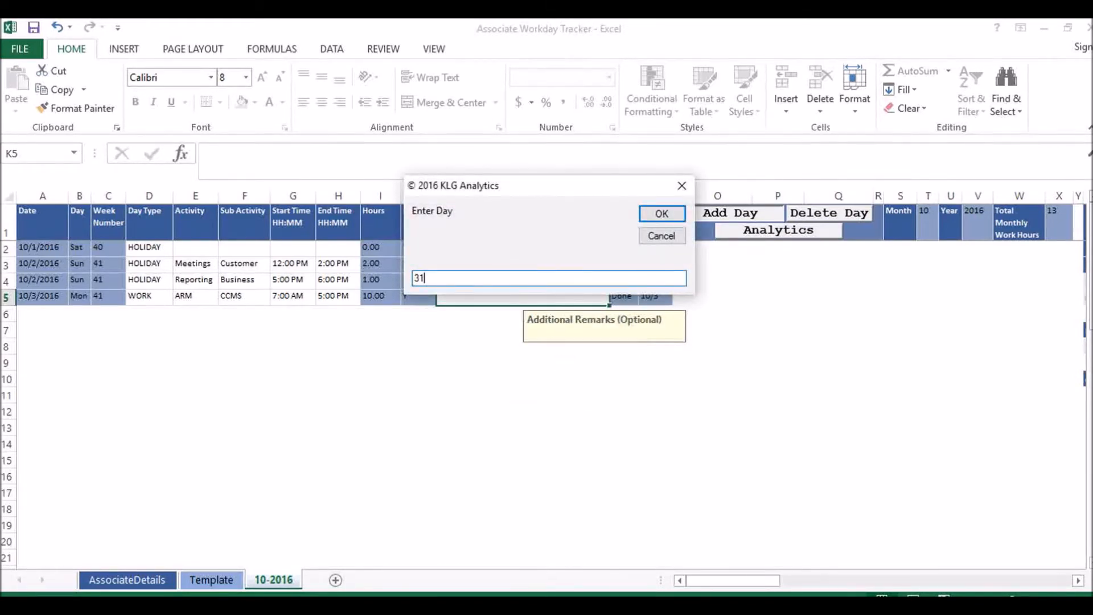
text(1)
key(Return)
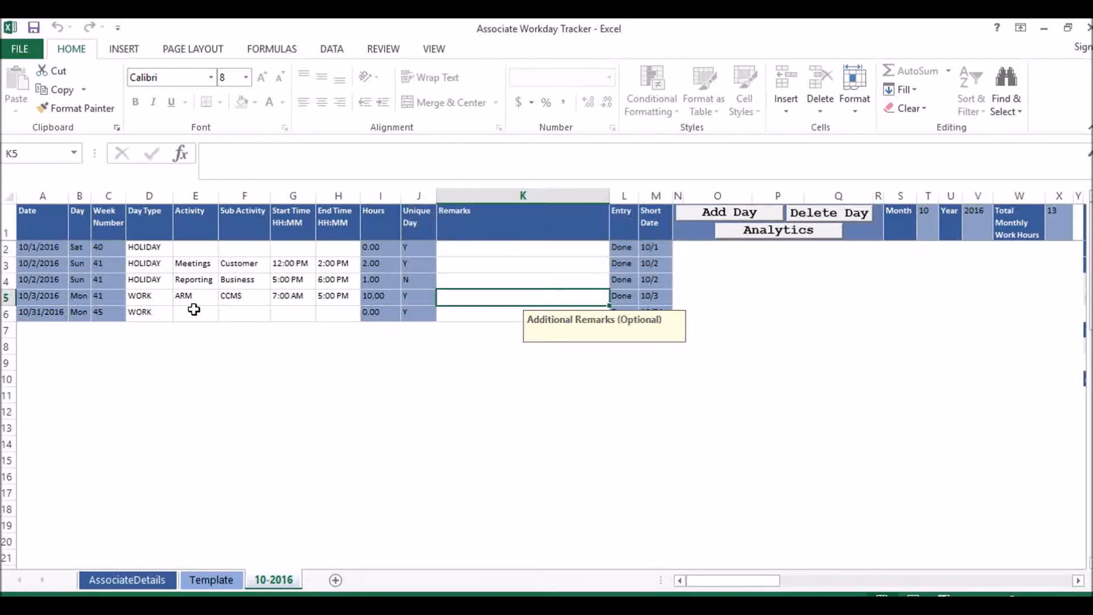
- Set the 10/31/2016 entry's activity to Operations and its sub activity to Management
click(194, 310)
click(226, 313)
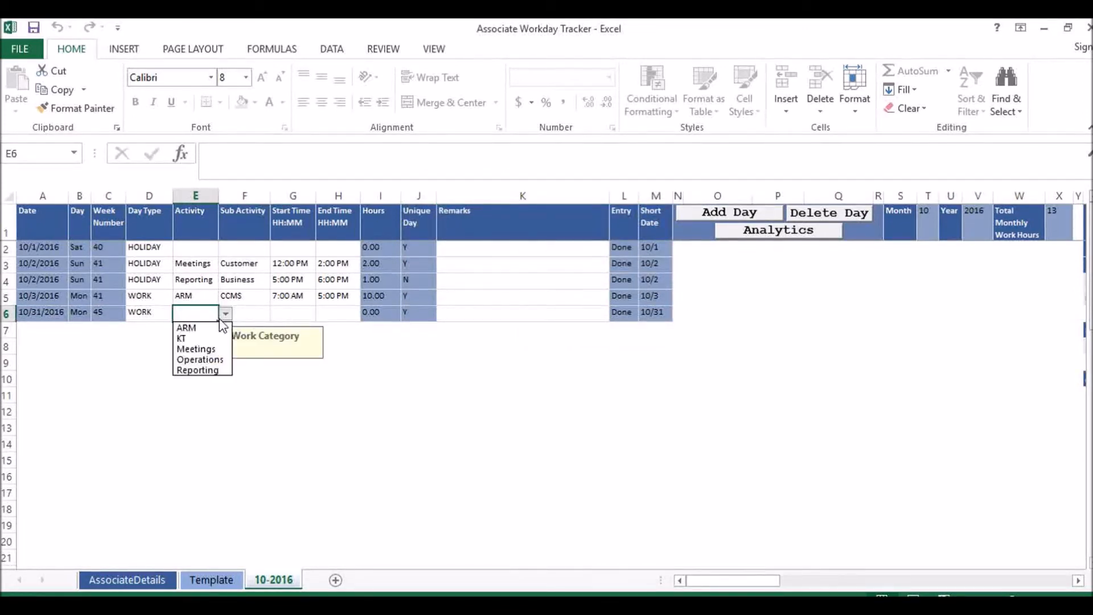
click(194, 360)
click(247, 314)
click(277, 313)
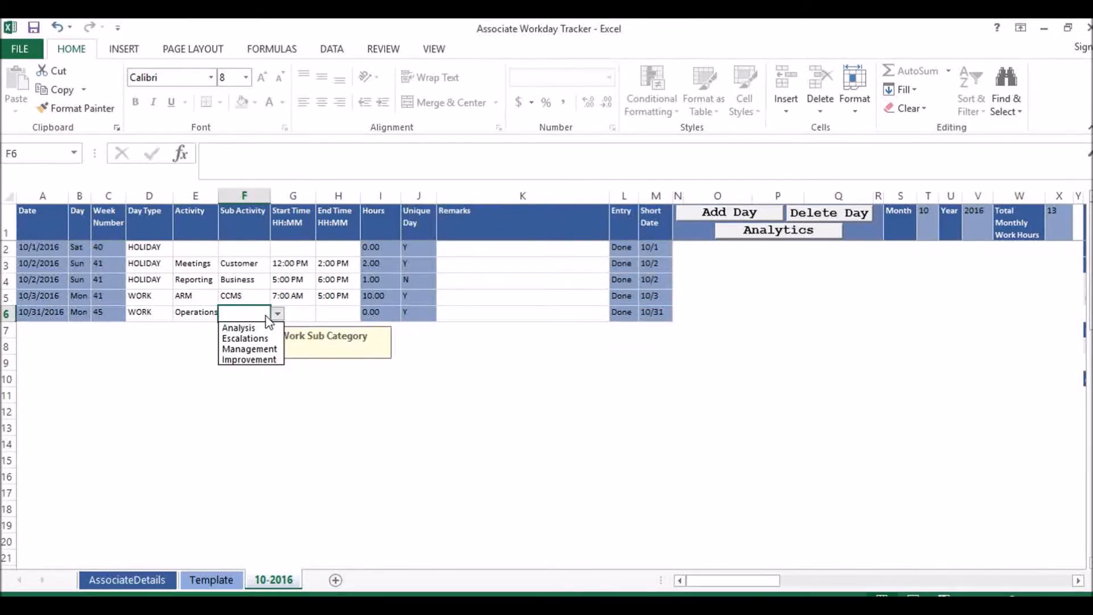
click(253, 349)
- Enter a 6:00 AM start time, a 12:00 PM end time and the remark "P1 Escalation" for the 10/31/2016 entry
click(303, 311)
text(1)
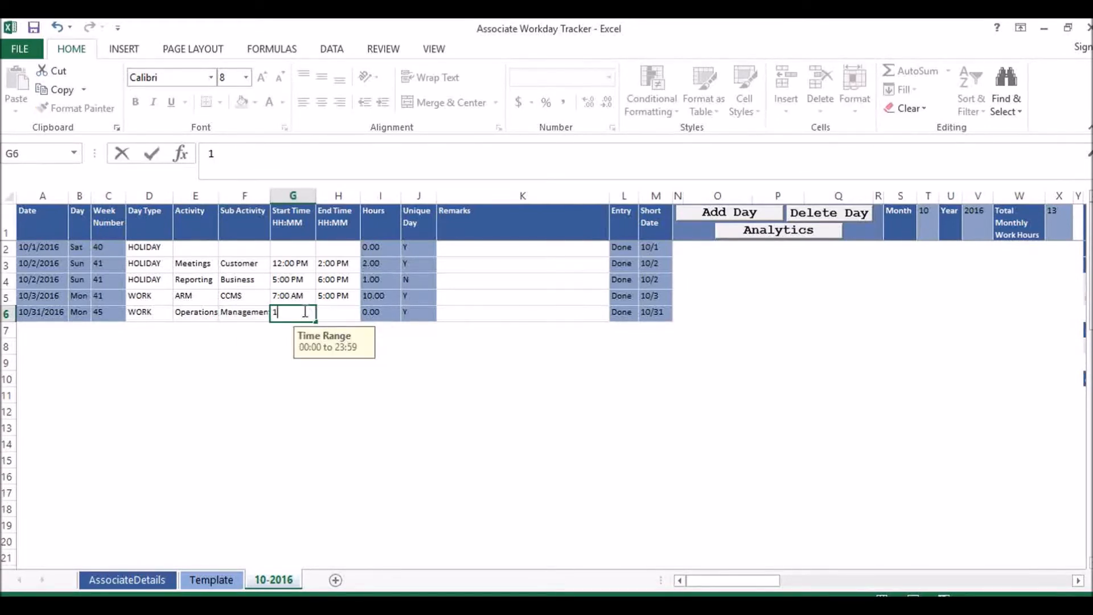
text(00)
key(Tab)
text(12:00)
key(Tab)
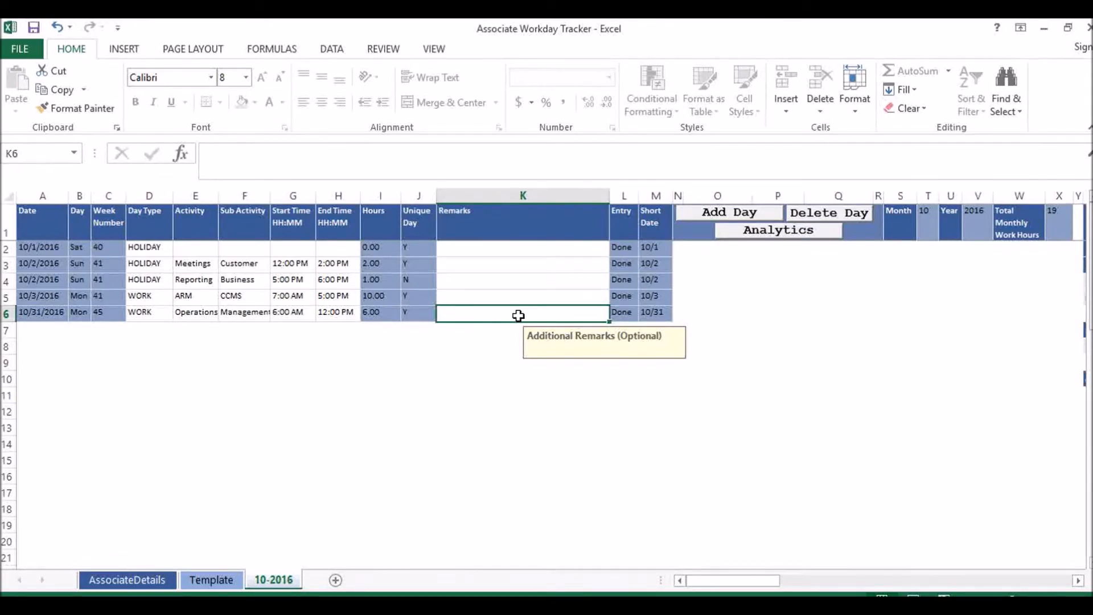
text(P1 Escalation)
key(Return)
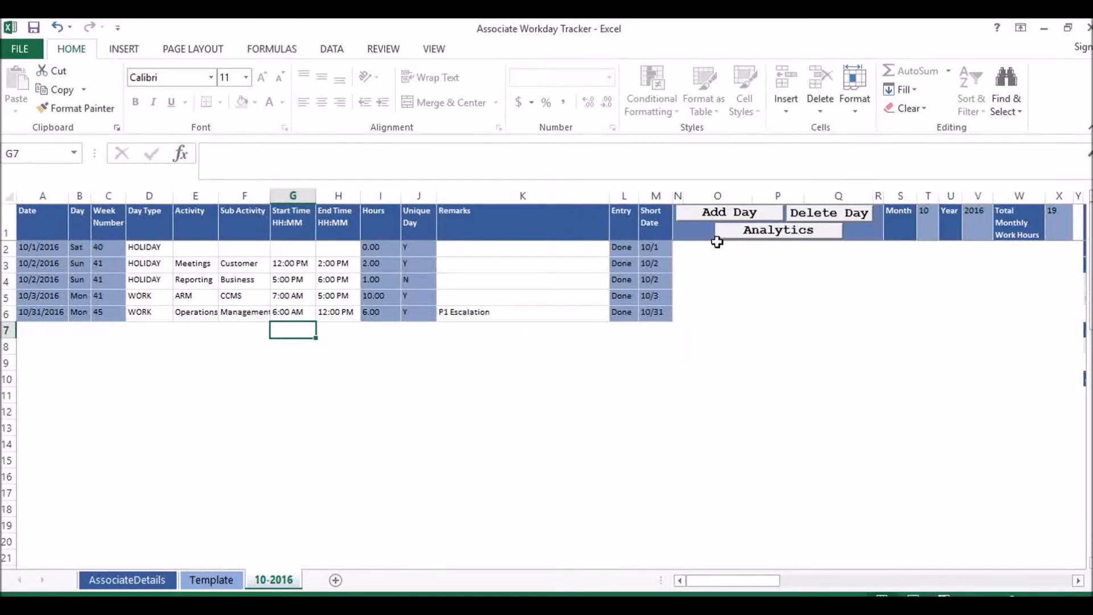
- Try to add the next day in sequence after 10/31/2016
click(728, 212)
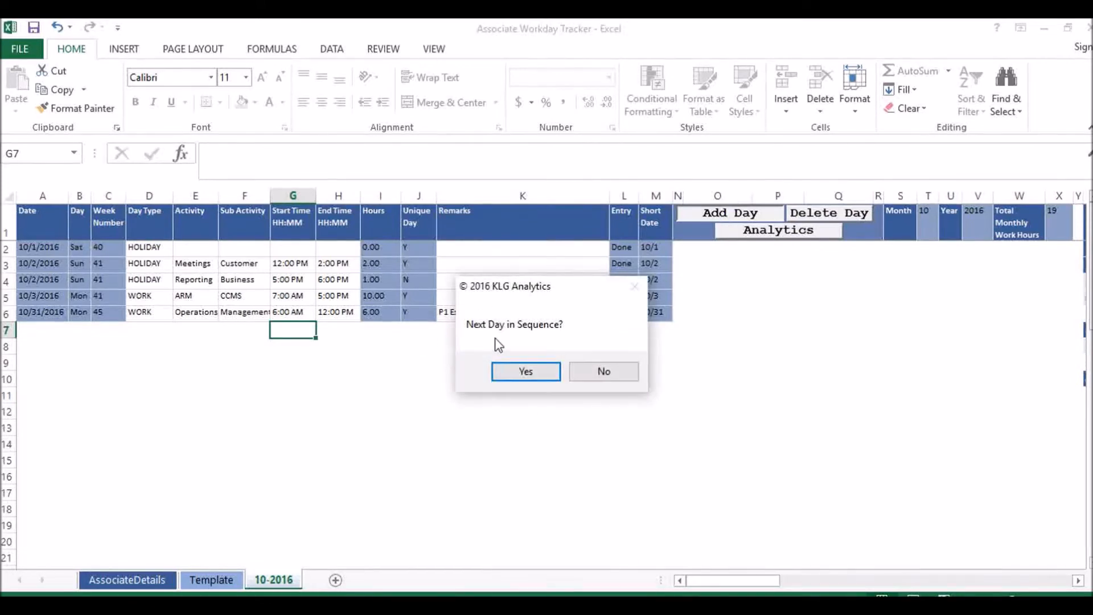
click(519, 374)
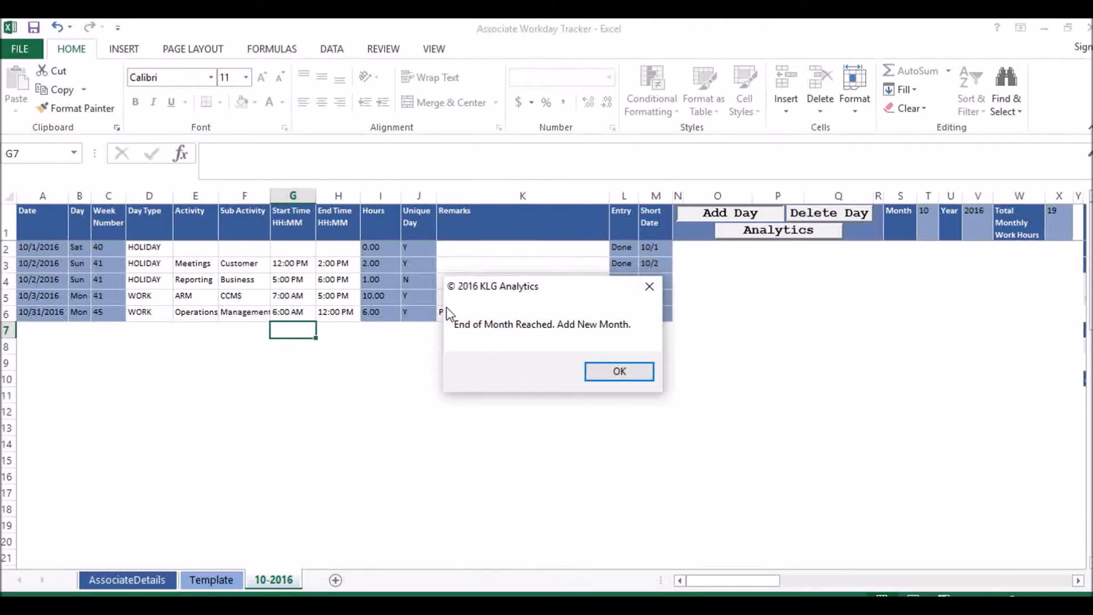
click(624, 377)
- Add a second 10/31/2016 row by retaining the same day, and delete that row again
click(727, 216)
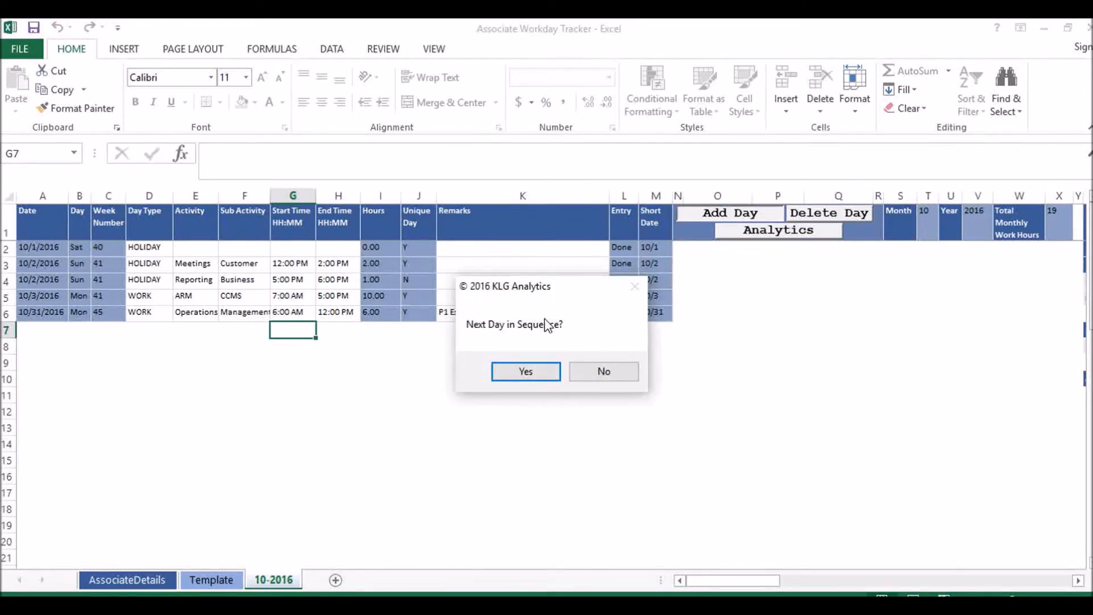
click(612, 374)
click(526, 371)
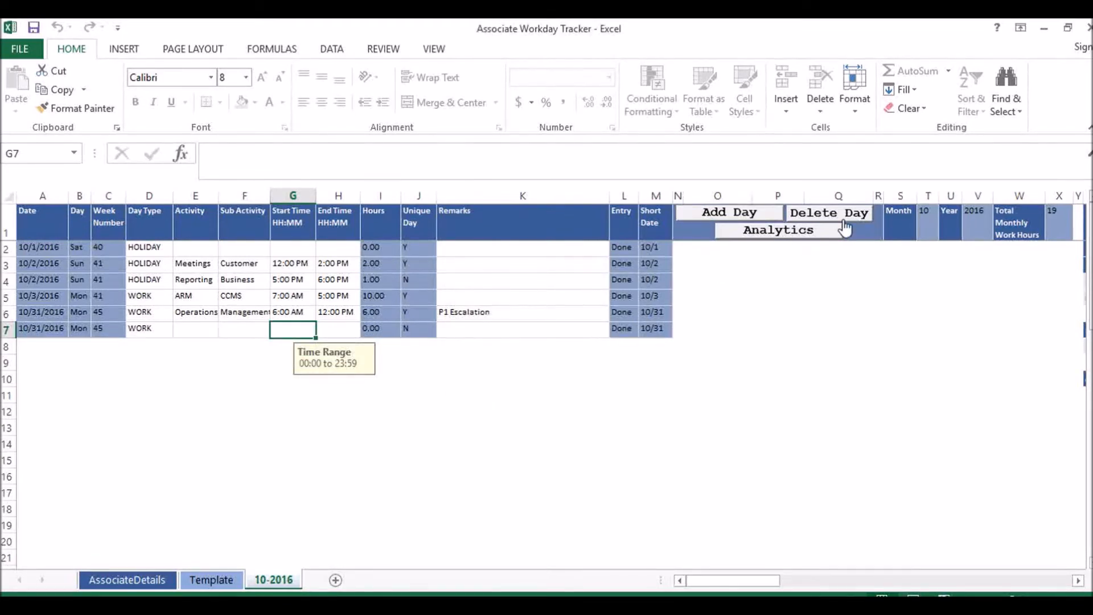
click(813, 215)
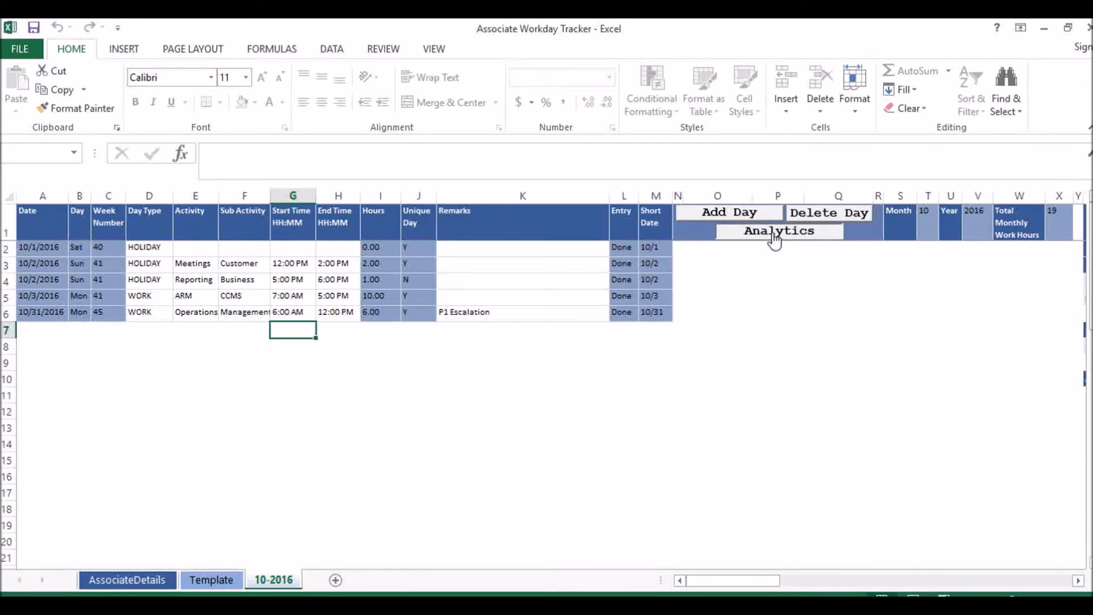
- Examine the Work Analytics tables and the Work Infographics charts on the 10-2016 sheet
drag(757, 577, 861, 576)
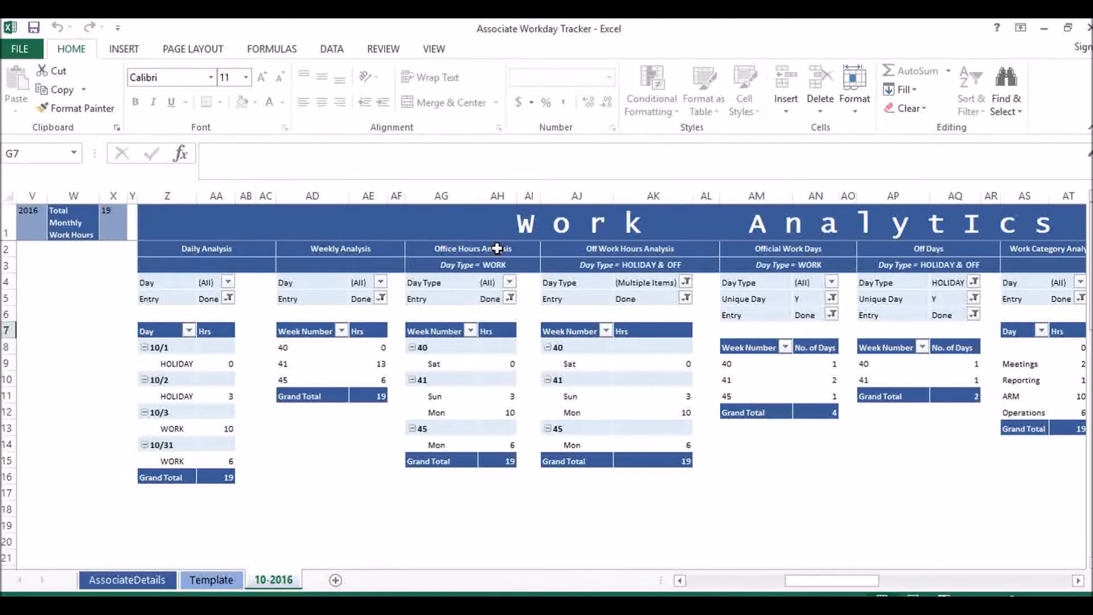
drag(852, 583, 935, 558)
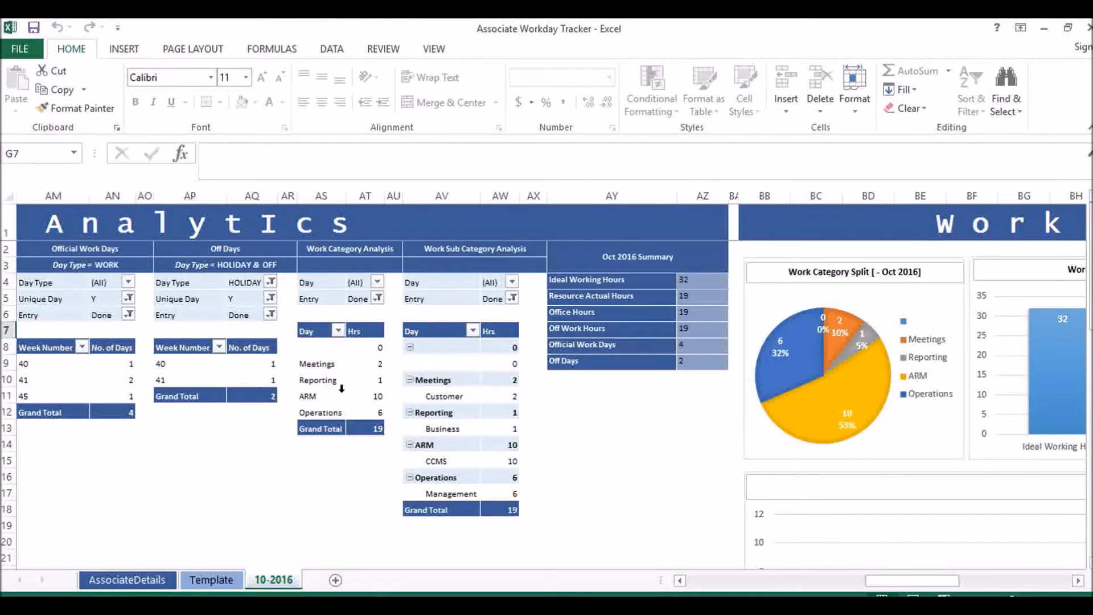
drag(920, 580, 995, 575)
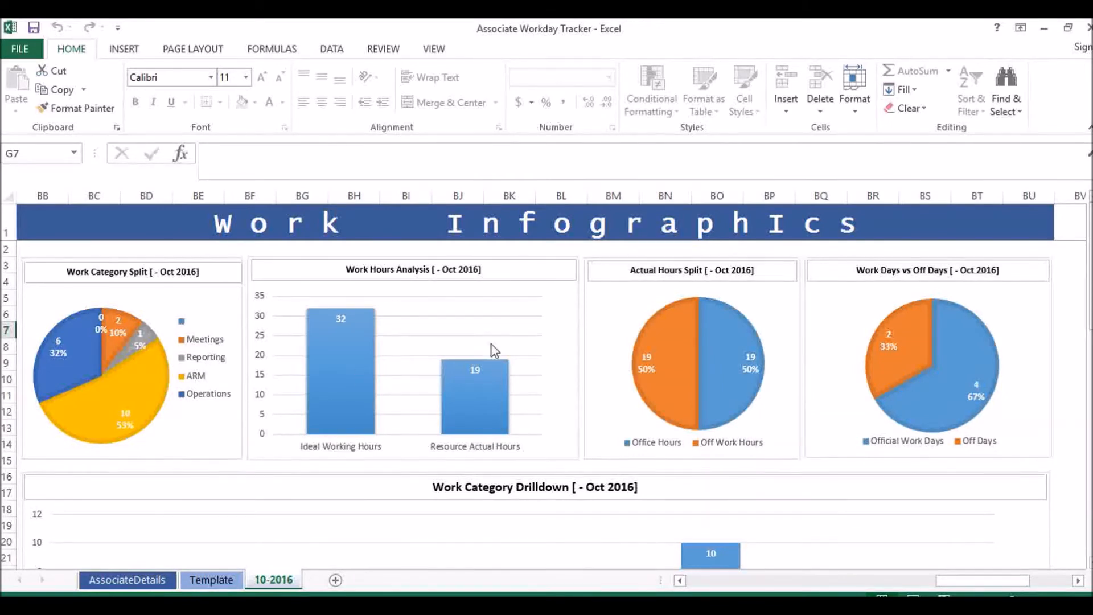
mouse_move(654, 316)
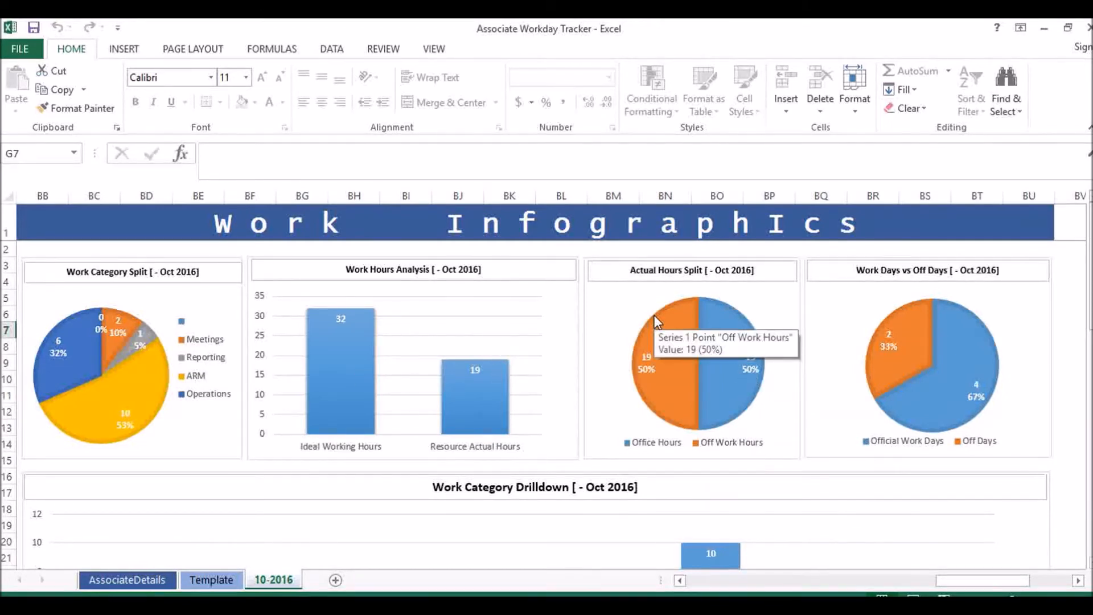
scroll(654, 315, down, 2)
scroll(655, 315, up, 1)
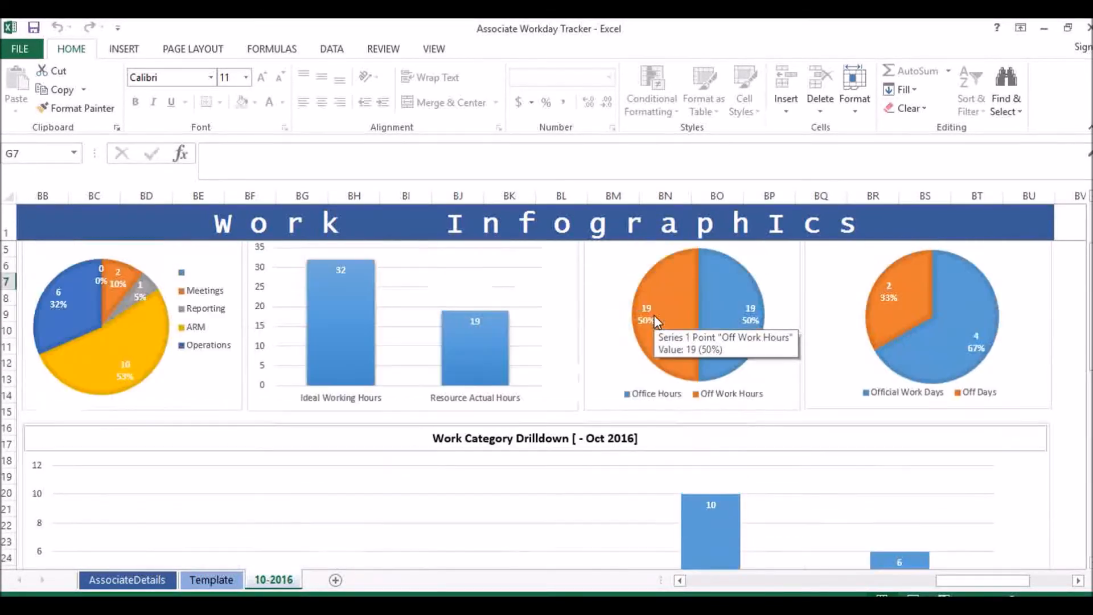
scroll(654, 315, down, 2)
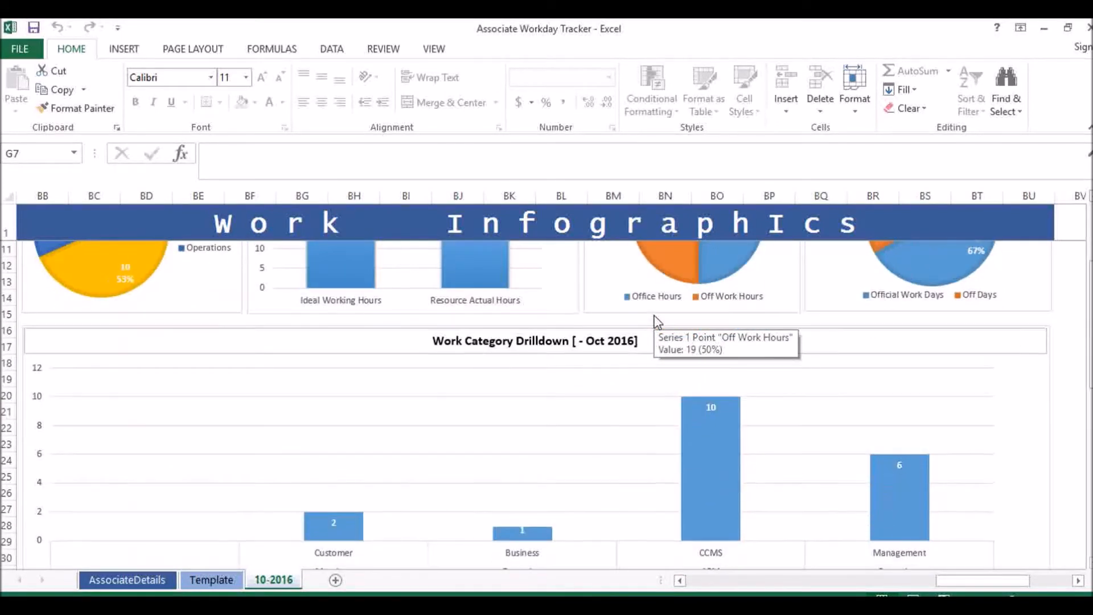
scroll(655, 316, up, 3)
scroll(619, 529, down, 1)
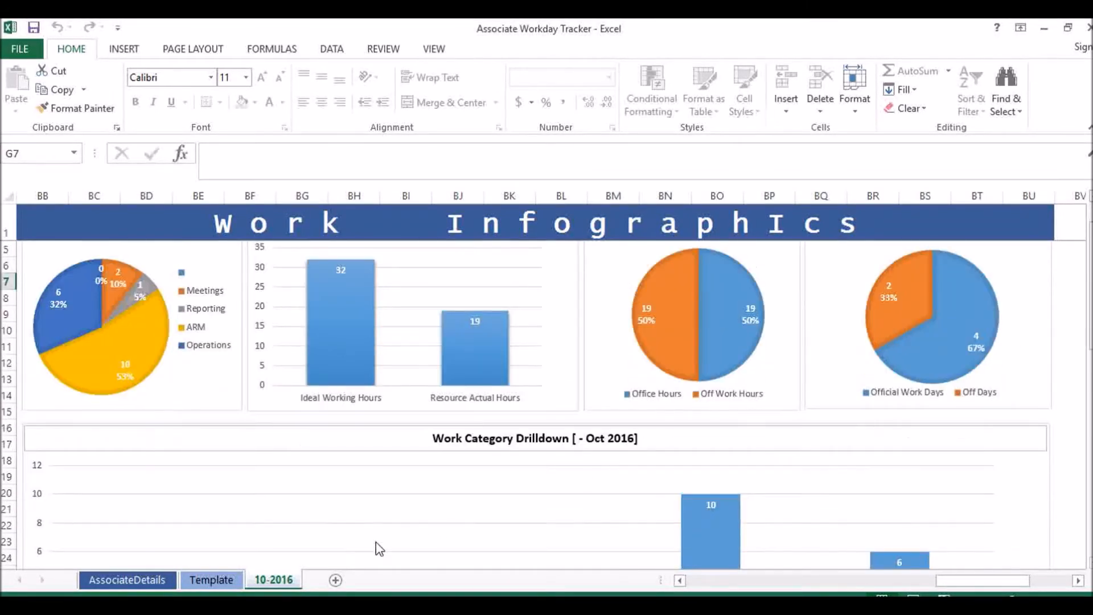
- Fill in the associate's name on the AssociateDetails sheet
click(146, 580)
click(571, 334)
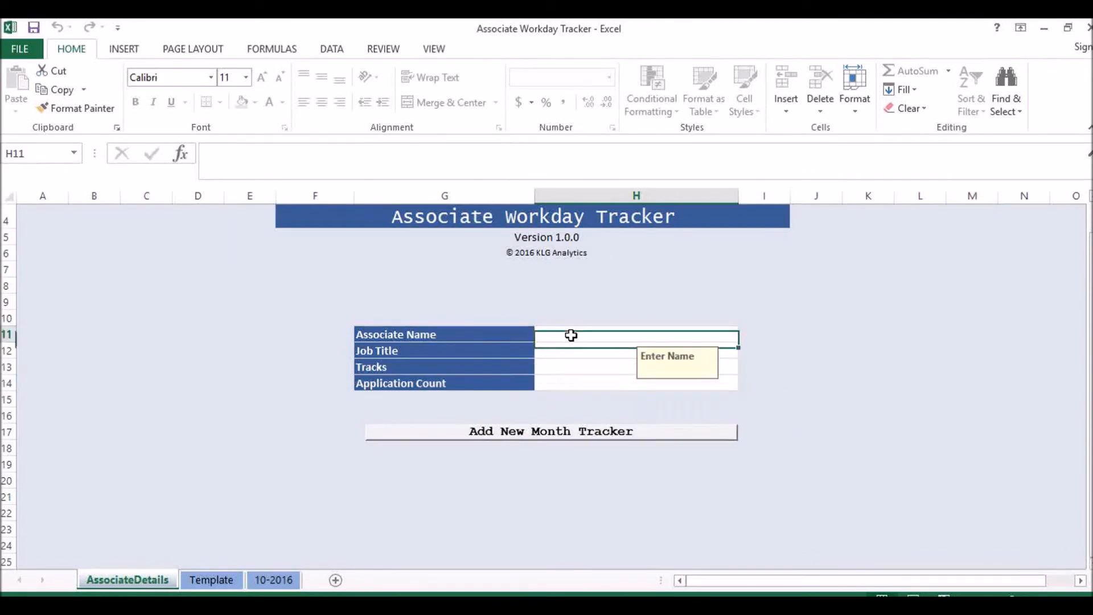
text(KLG)
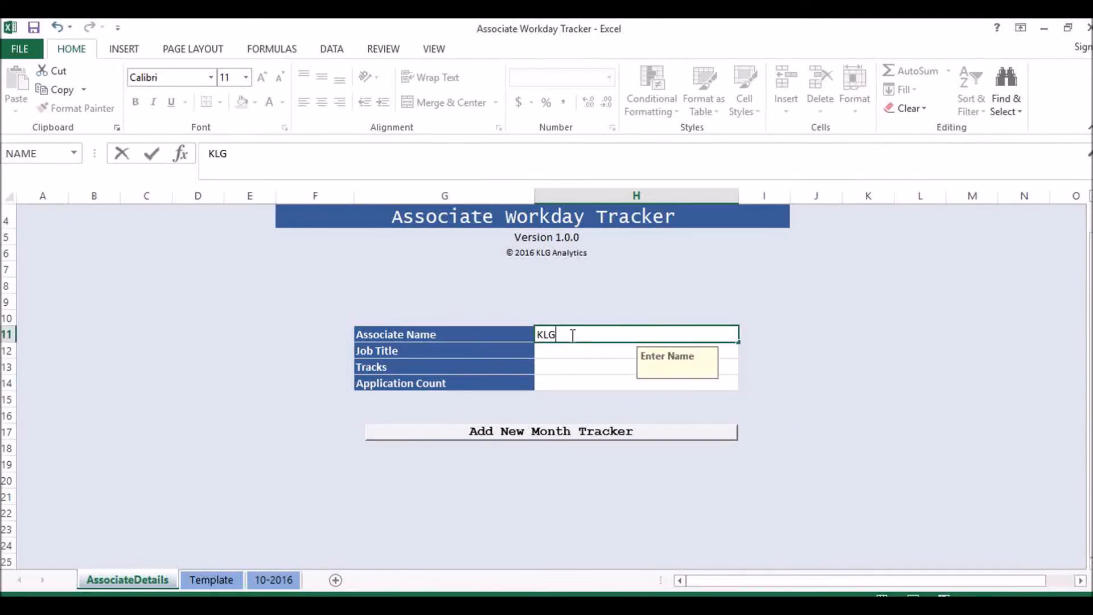
key(Return)
click(250, 561)
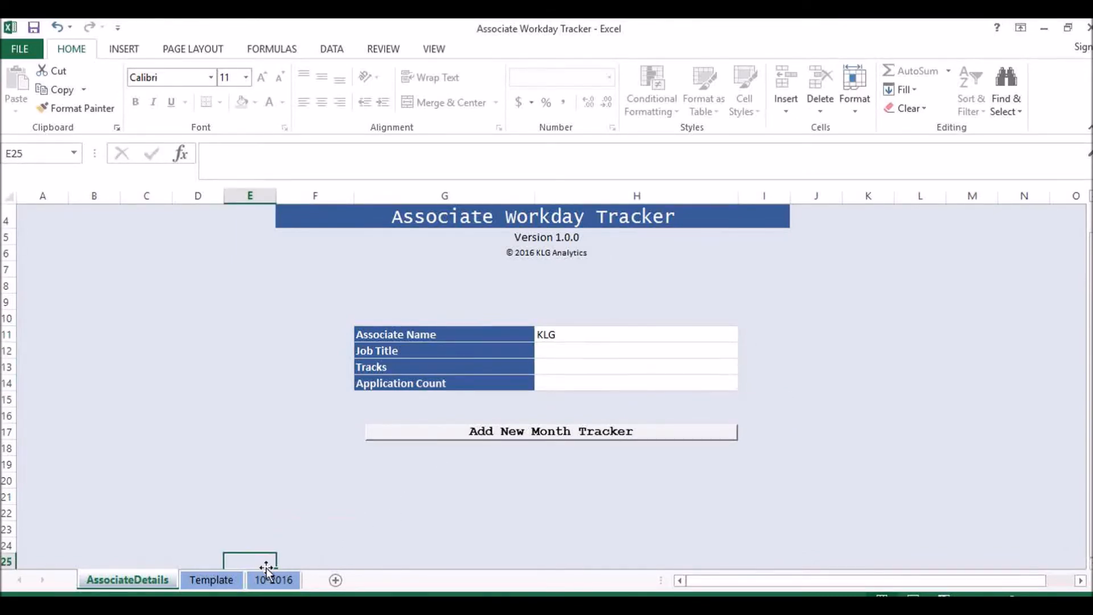
- Review the Work Category Drilldown and Daily Hours Trend charts on the 10-2016 sheet, including their titles
click(273, 580)
scroll(537, 403, down, 7)
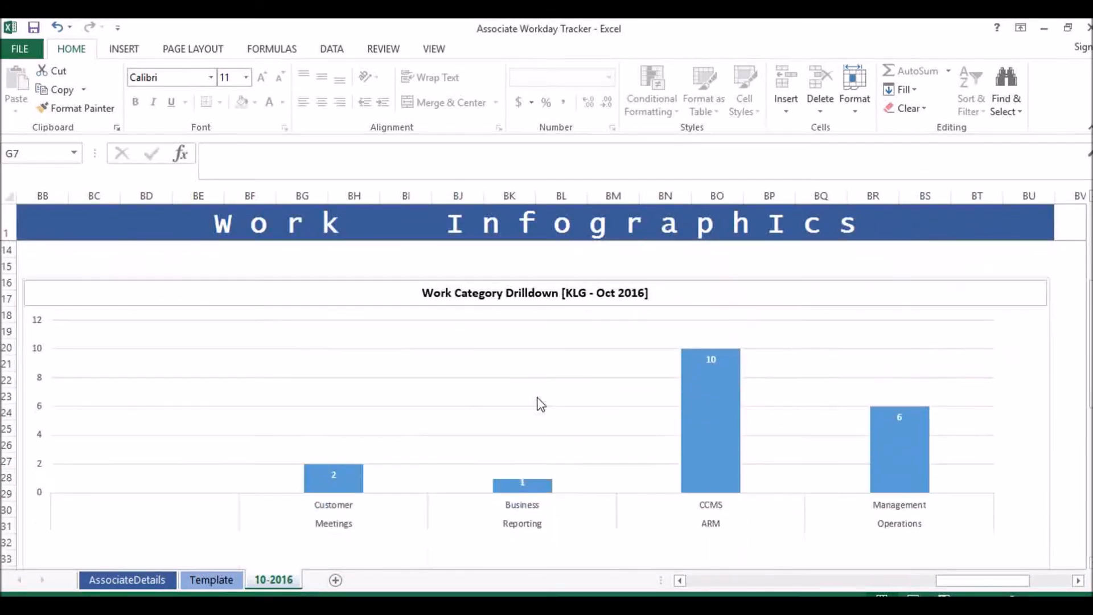
scroll(538, 400, down, 3)
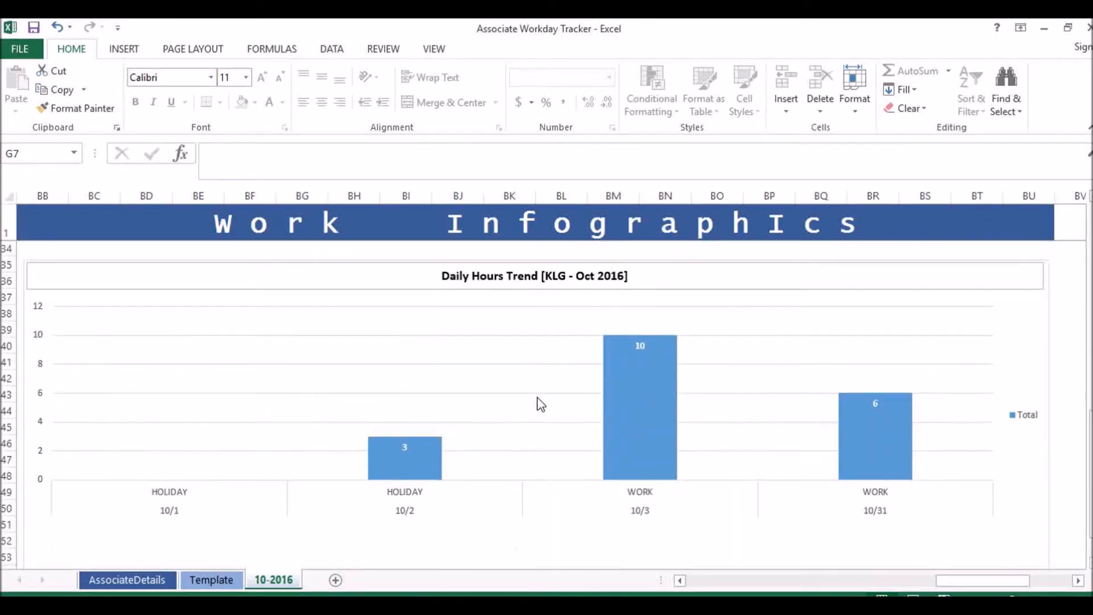
scroll(539, 402, up, 9)
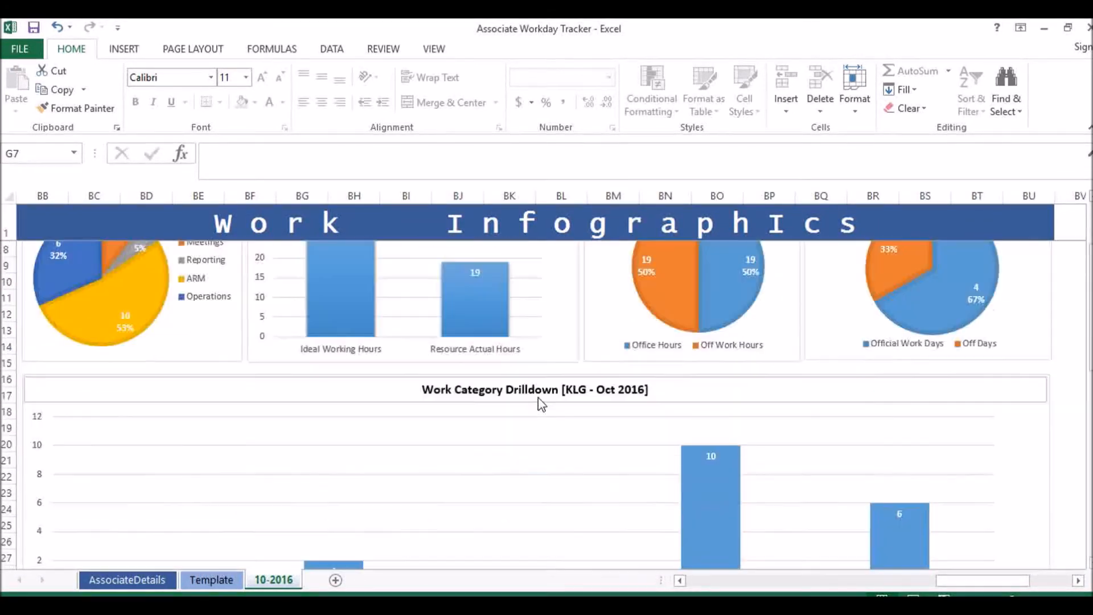
scroll(535, 398, down, 7)
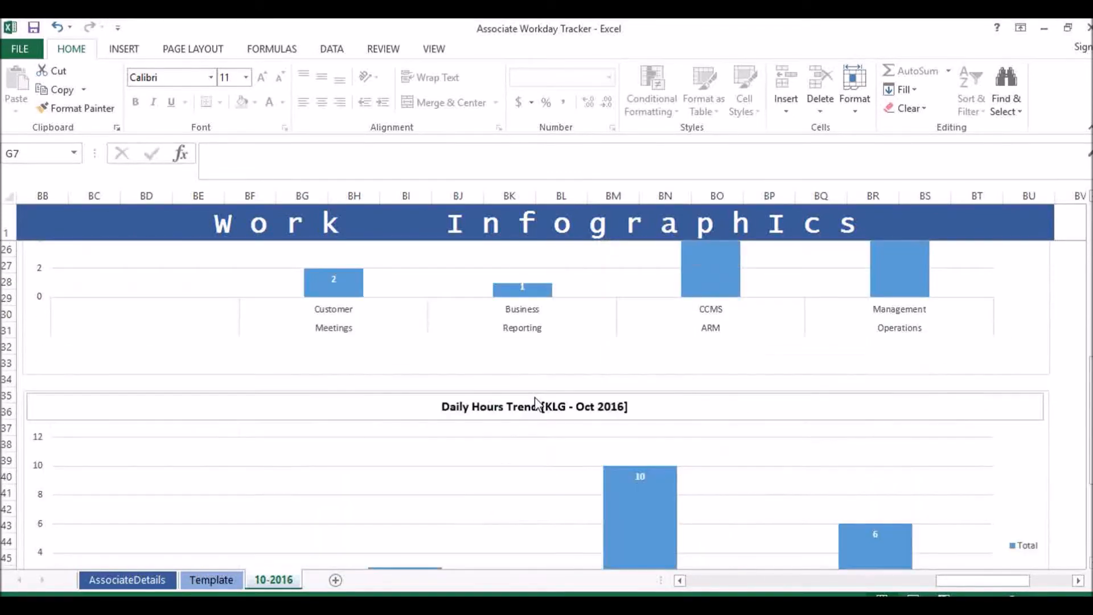
scroll(535, 398, down, 2)
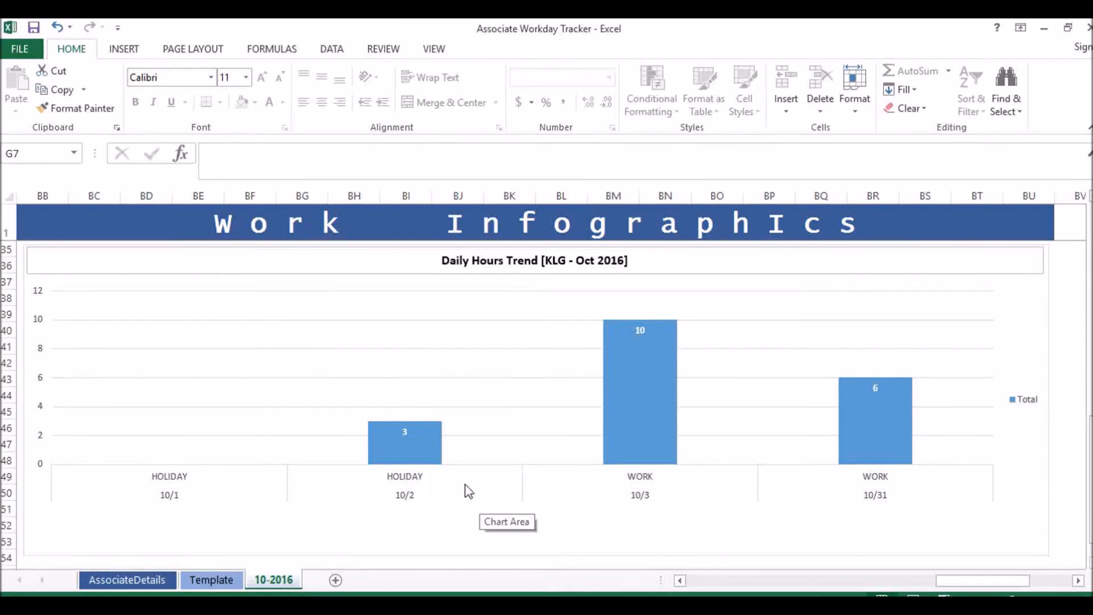
scroll(888, 508, up, 4)
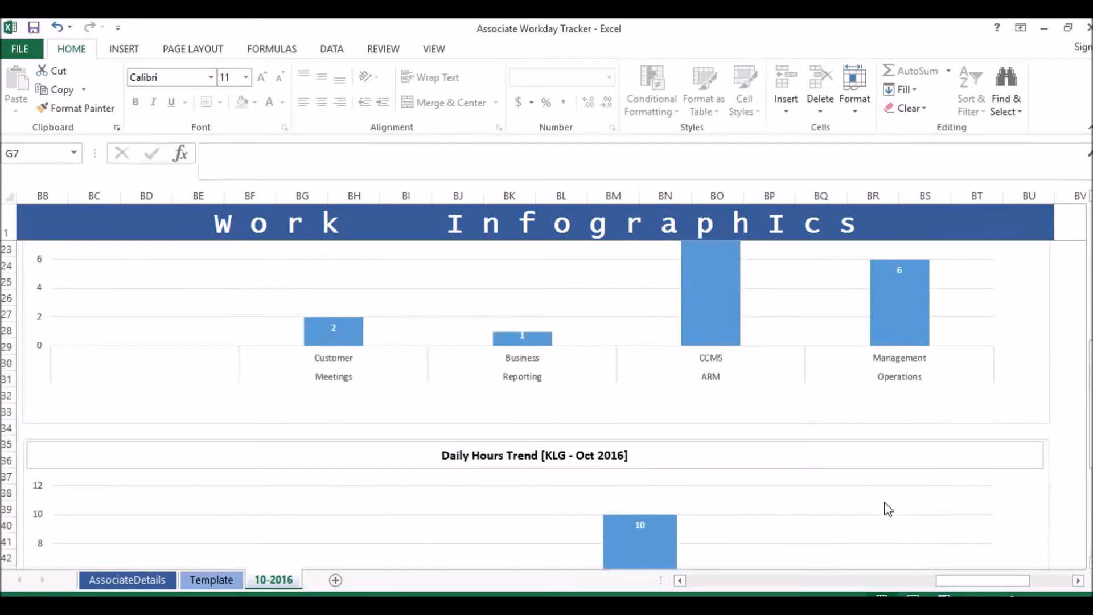
- Review the upper row of Work Infographics charts on the 10-2016 sheet of the Associate Workday Tracker
scroll(889, 508, up, 7)
mouse_move(970, 329)
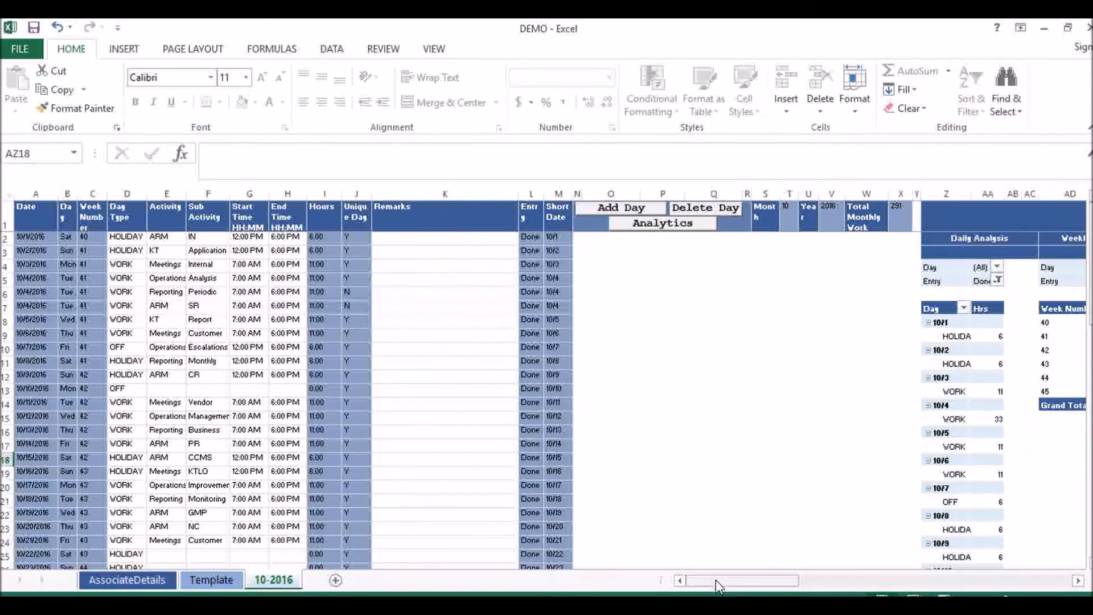
- Look through the completed October 2016 day entries on the 10-2016 sheet of the DEMO workbook
scroll(194, 400, down, 1)
scroll(194, 400, down, 6)
scroll(228, 421, up, 7)
- Examine the DEMO workbook's Work Infographics, covering the category split, hours and days charts, the Work Category Drilldown and the Daily Hours Trend
drag(721, 580, 965, 589)
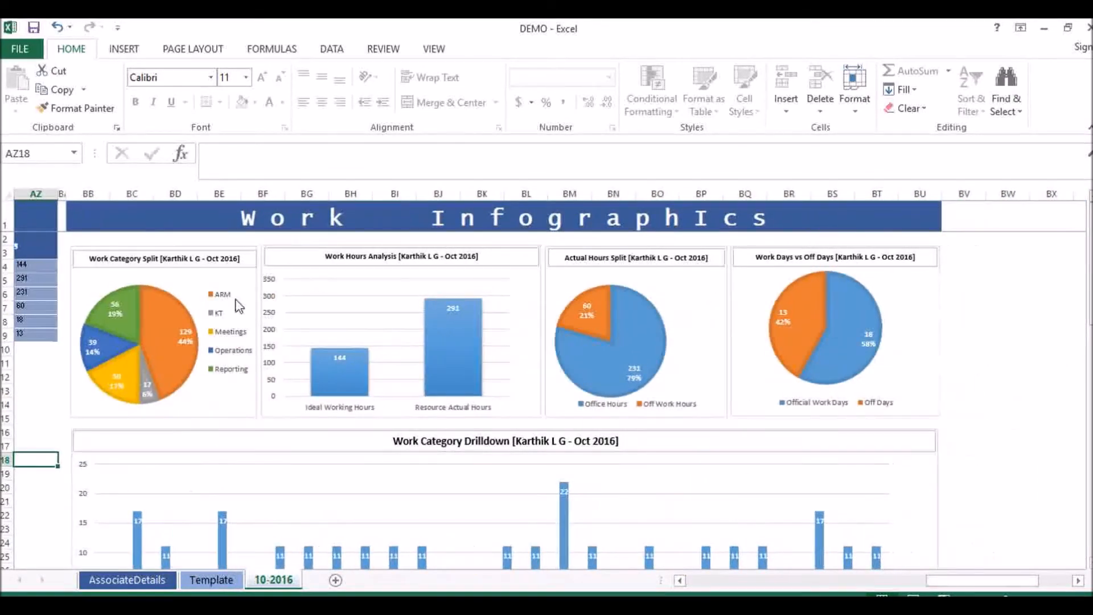
mouse_move(181, 322)
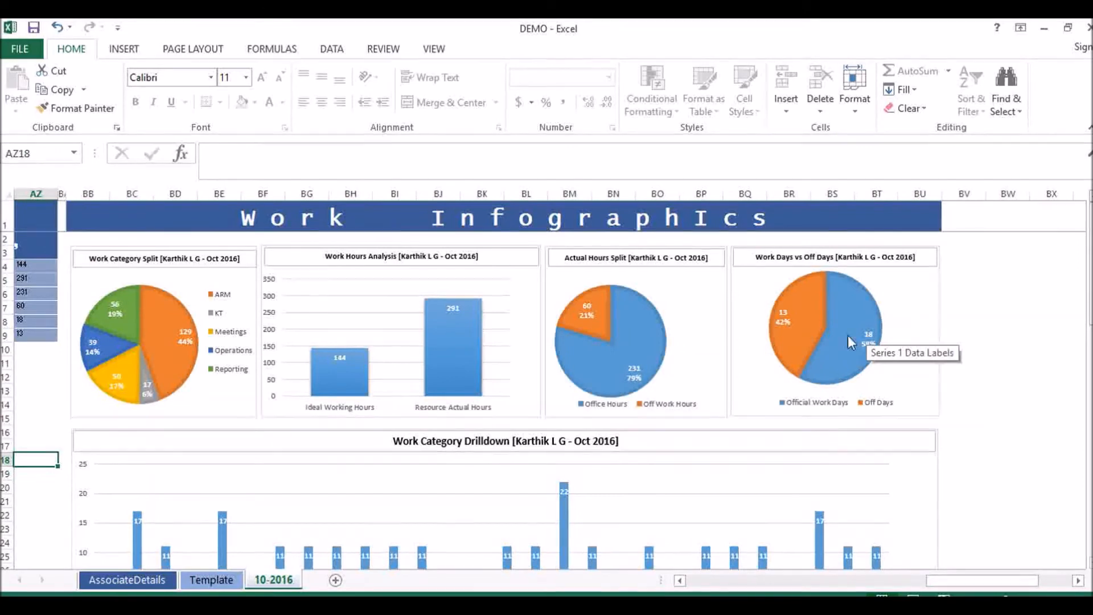
mouse_move(454, 333)
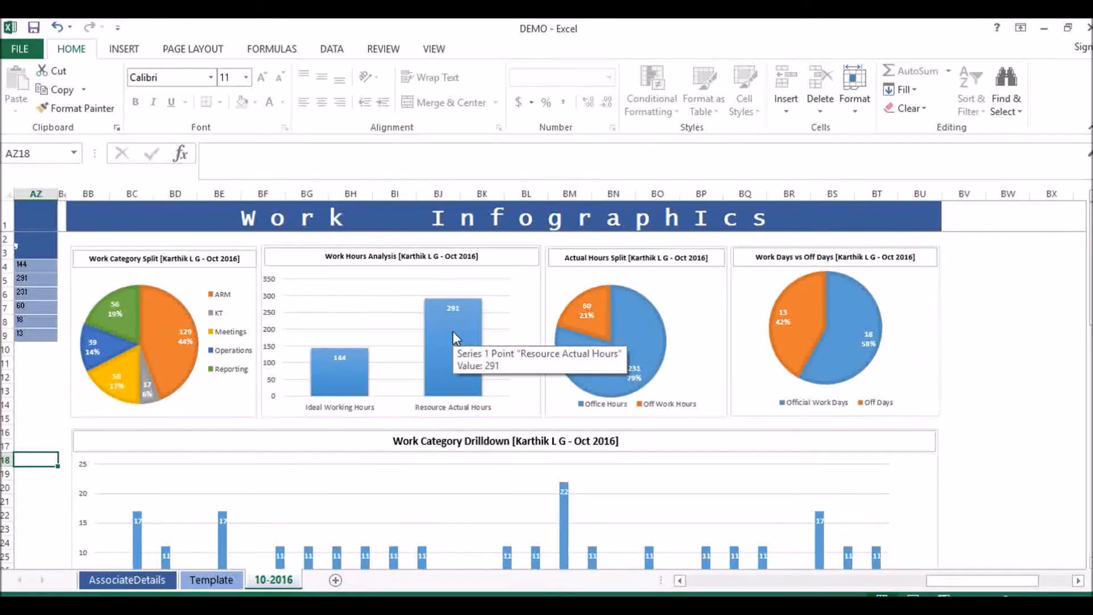
scroll(453, 332, down, 3)
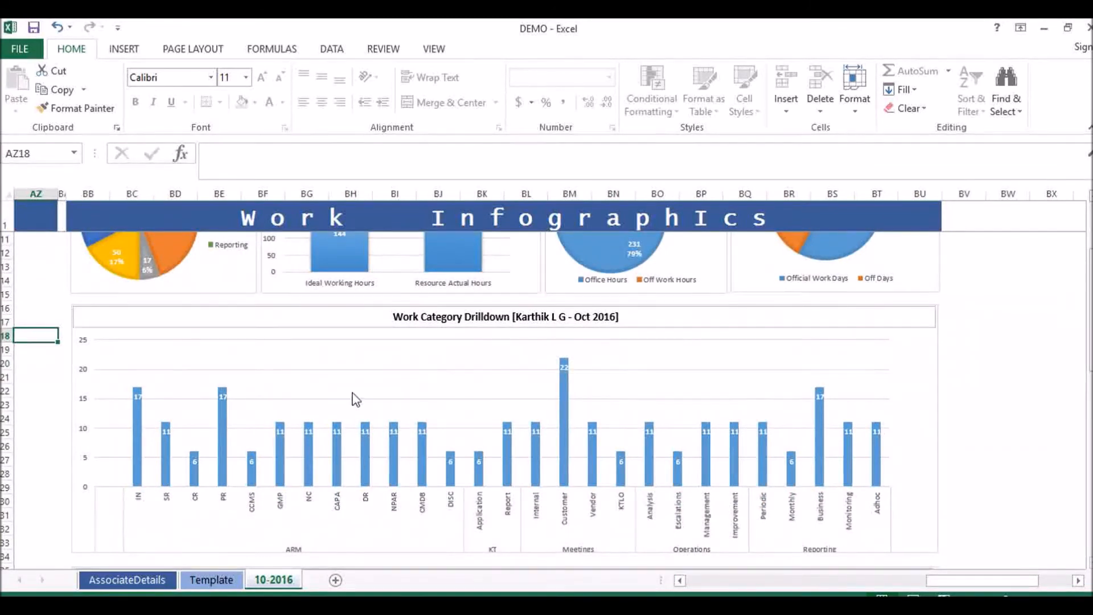
scroll(353, 398, down, 1)
scroll(350, 397, down, 5)
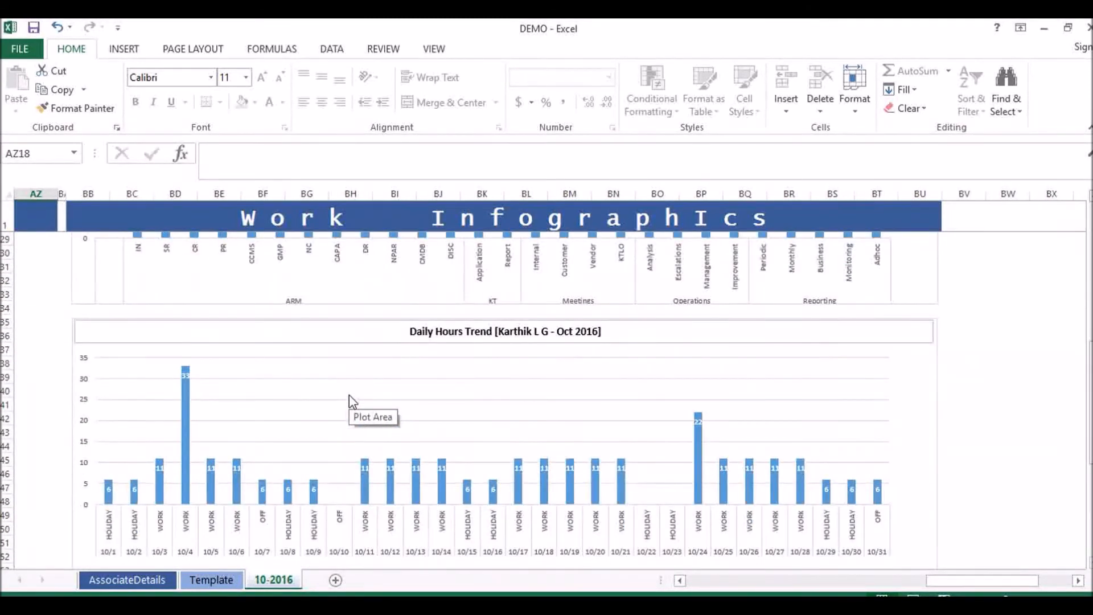
scroll(349, 395, down, 1)
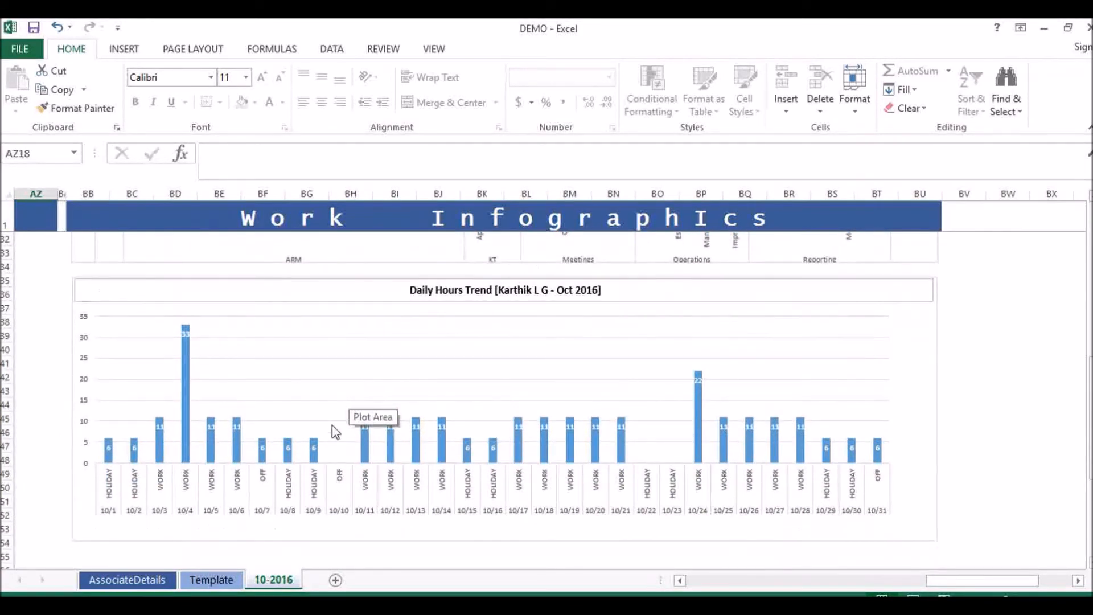
scroll(196, 512, down, 1)
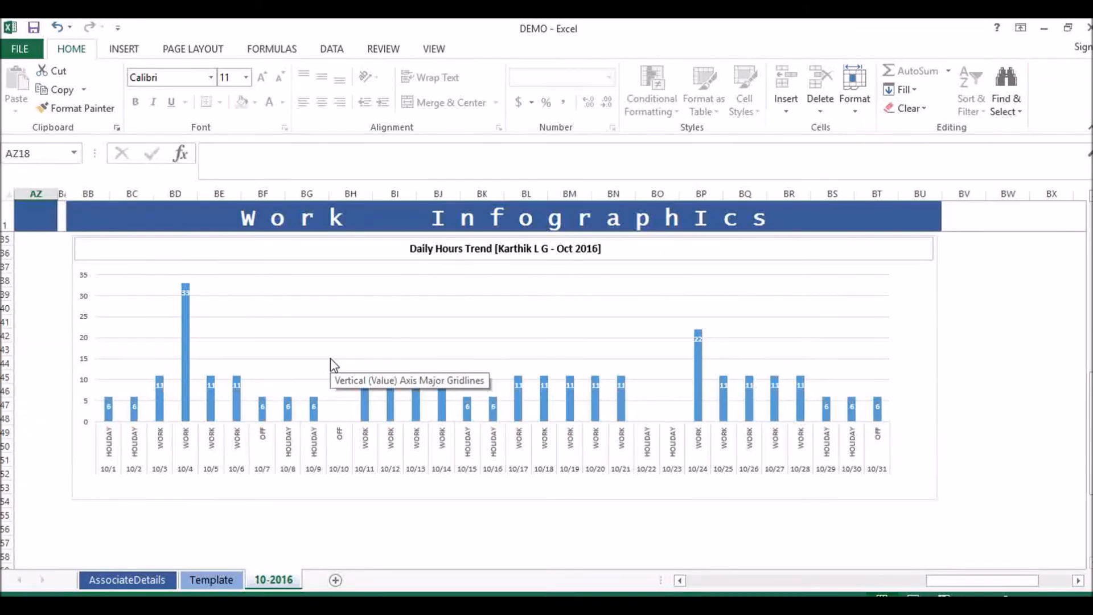
scroll(373, 447, up, 11)
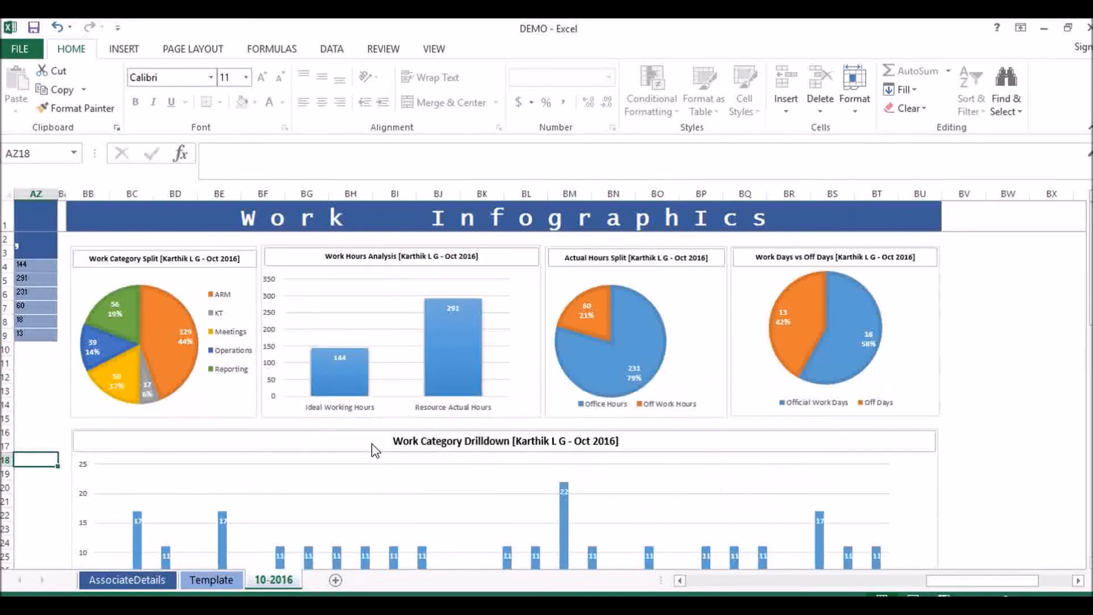